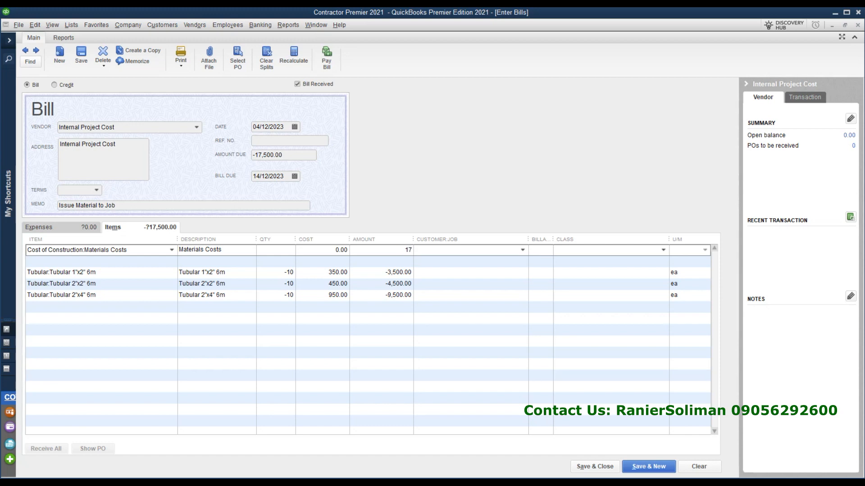
Set the Materials Costs line amount to 17,500.00 and assign it to Customer ABC Corporation's Project 5468.
click(395, 346)
click(423, 214)
click(490, 251)
click(523, 250)
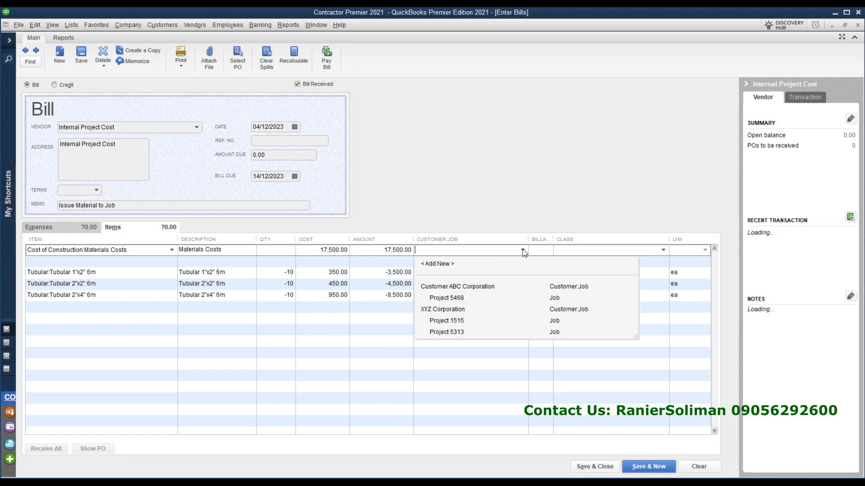
click(445, 298)
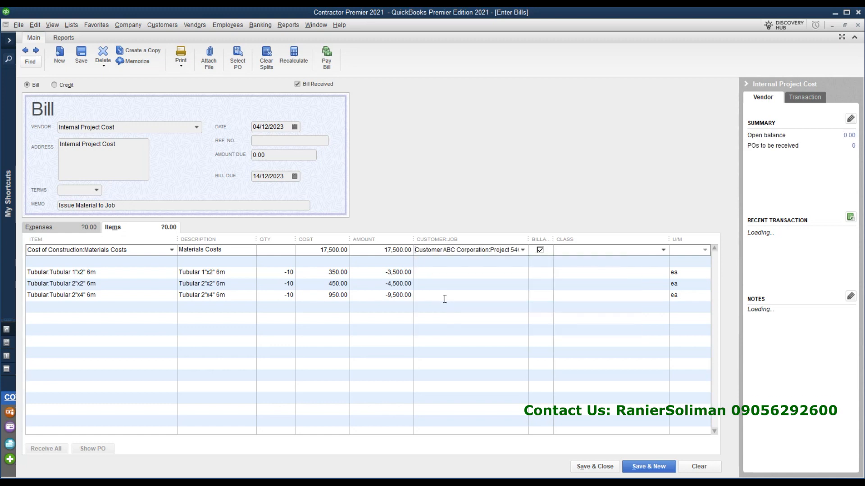
Widen the Customer:Job and Billable columns and make the Materials Costs line non-billable.
drag(528, 240, 649, 239)
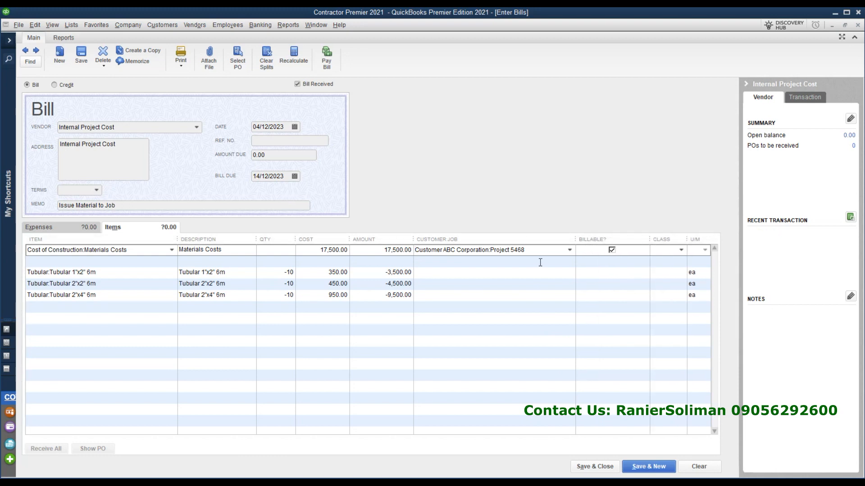
click(394, 253)
click(611, 250)
click(612, 250)
Enter MAT-3535 as the bill's reference number and save the bill.
click(288, 142)
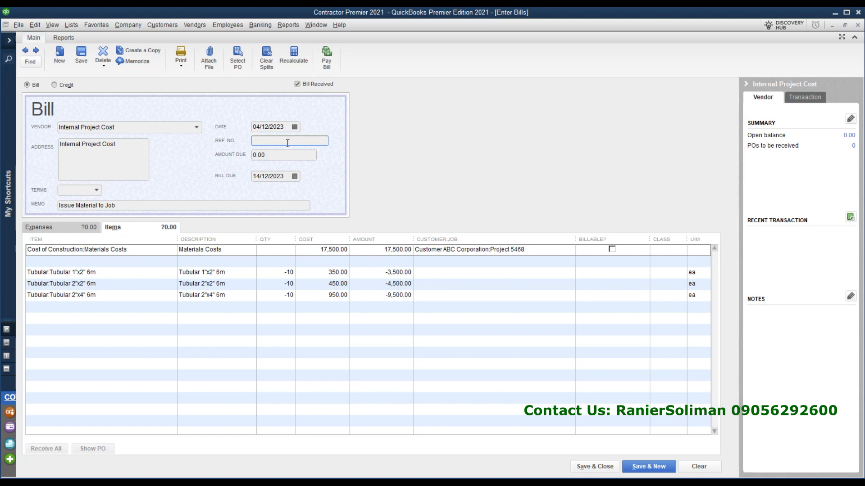
text(MAT-3535)
click(80, 55)
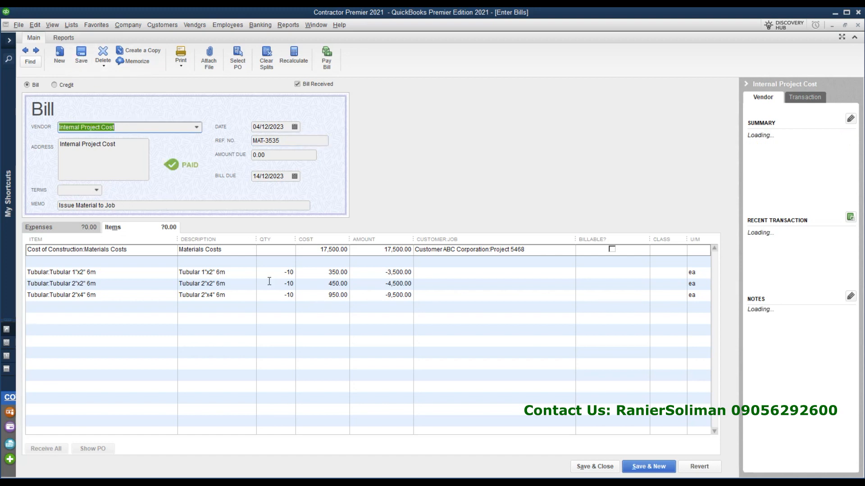
click(528, 349)
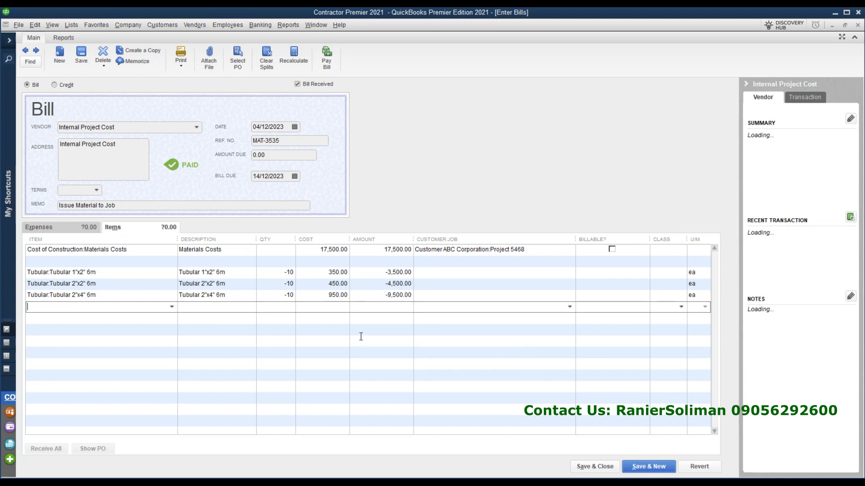
Run the Job Estimates vs. Actuals Detail report for Customer ABC Corporation's Project 5468.
click(288, 25)
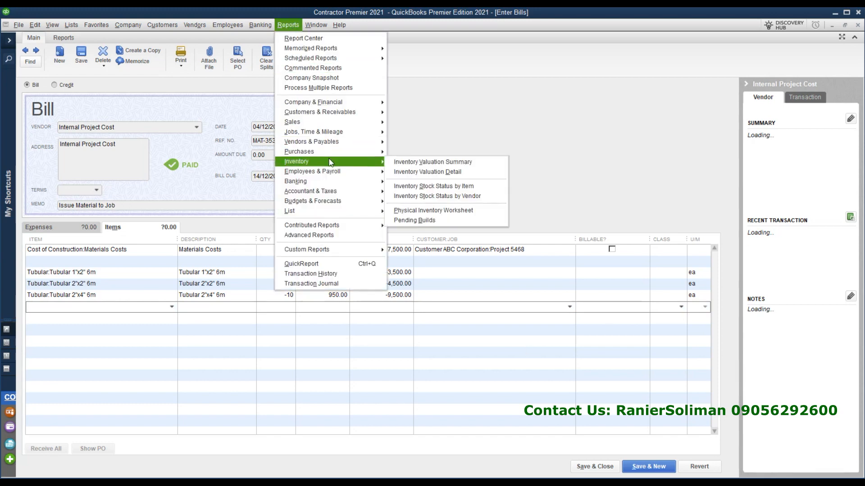
mouse_move(335, 136)
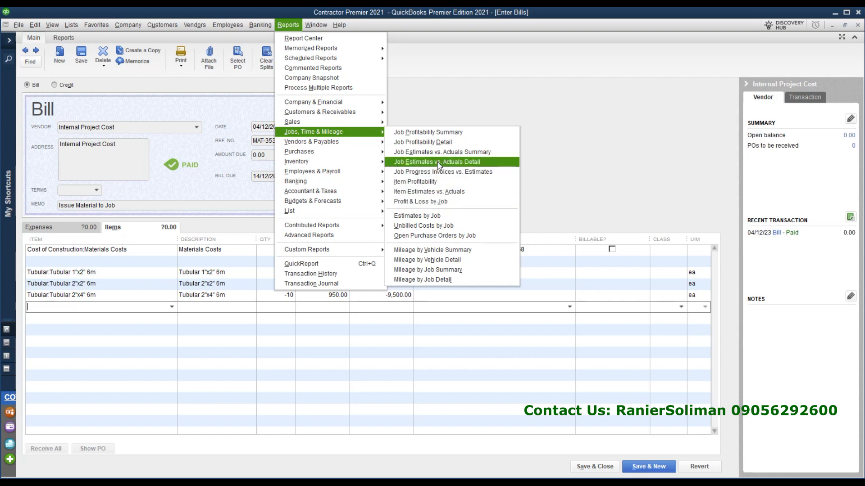
click(396, 165)
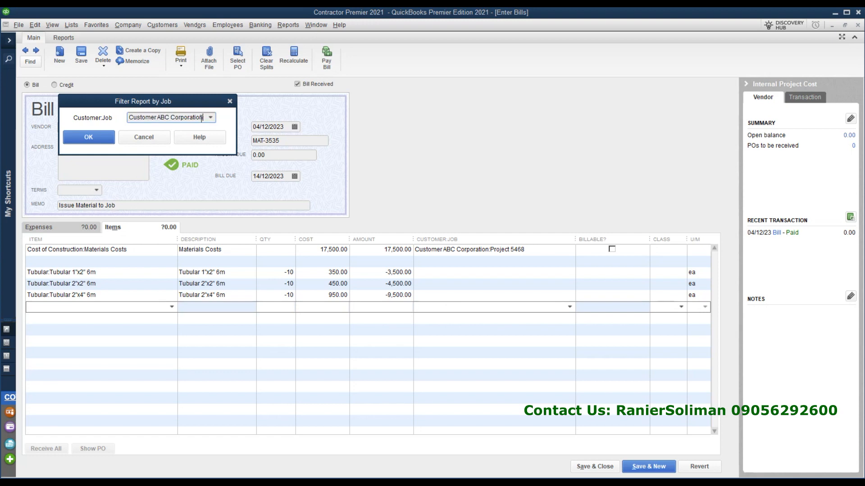
click(210, 118)
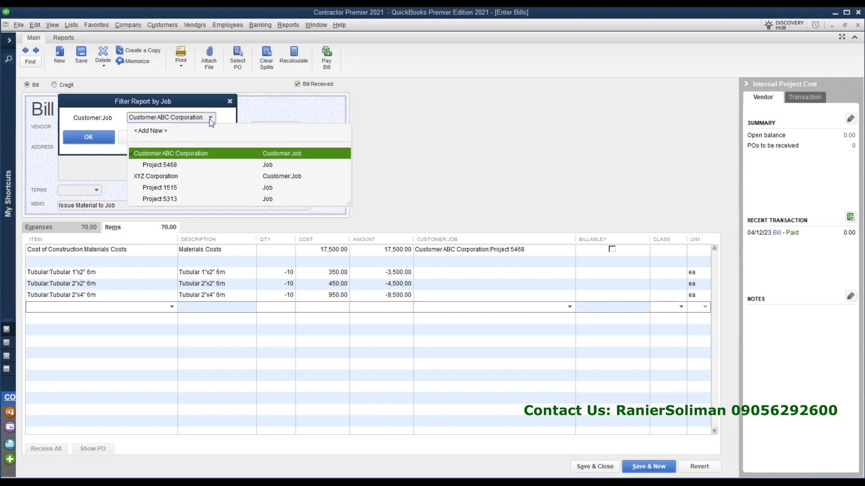
click(159, 165)
click(88, 137)
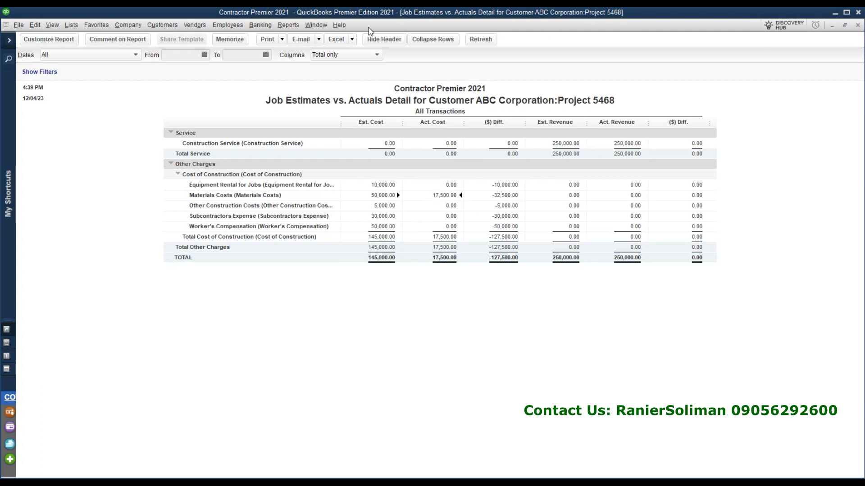
Duplicate the saved MAT-3535 bill and set the copy's reference number to MAT-3536.
click(316, 25)
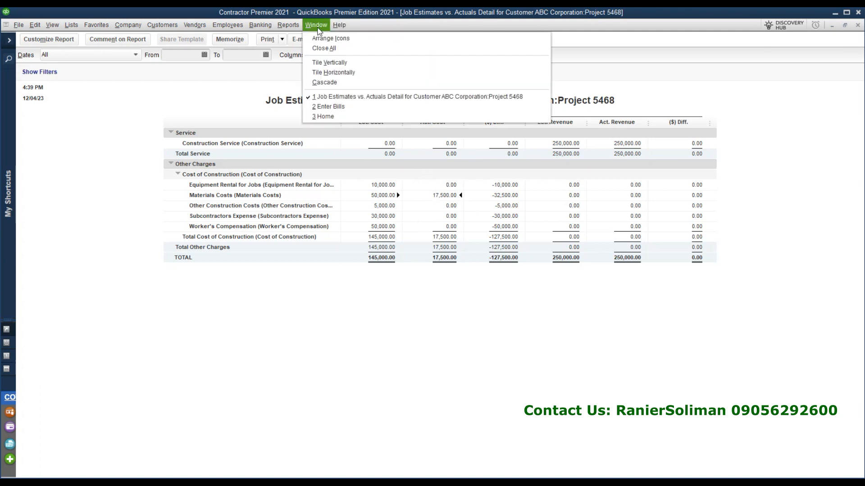
click(329, 107)
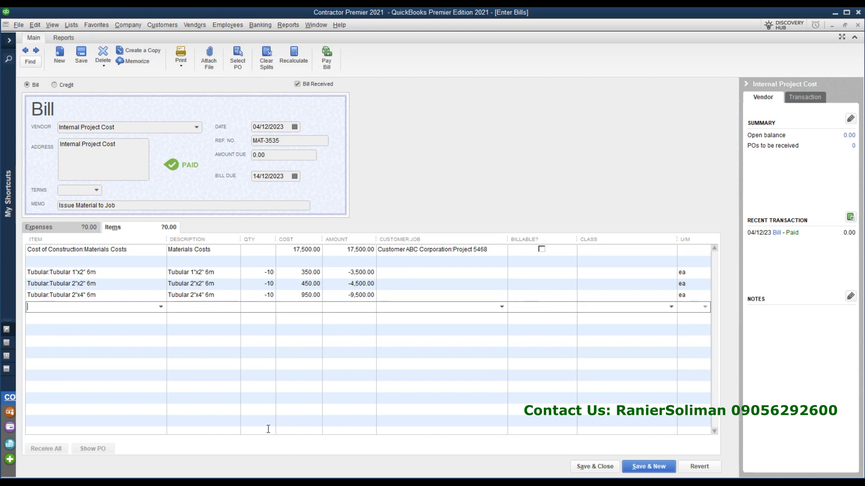
click(142, 50)
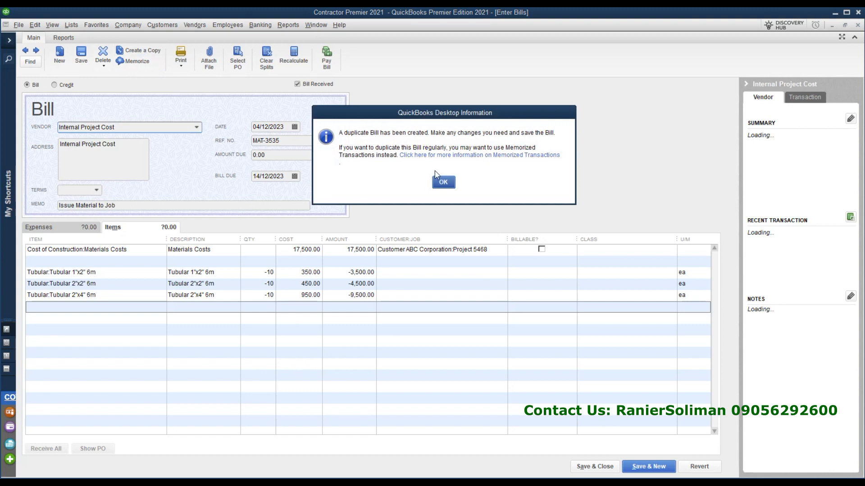
click(440, 183)
drag(289, 141, 275, 139)
text(6)
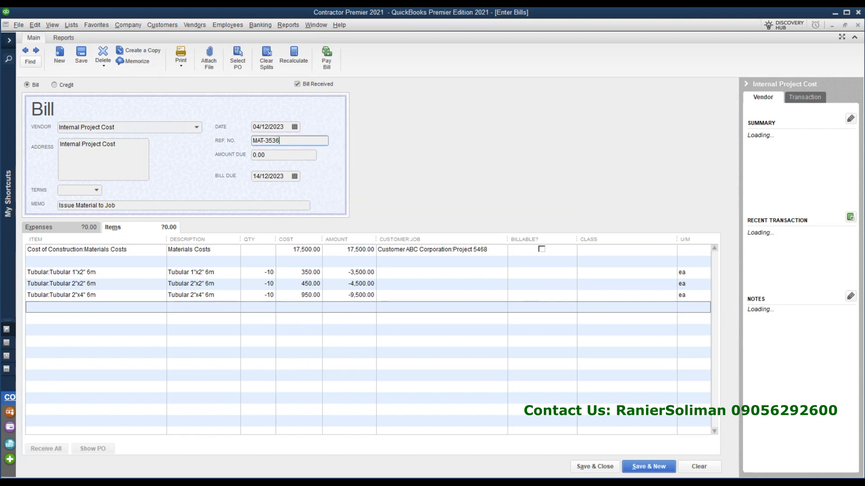
click(295, 128)
click(454, 171)
click(272, 357)
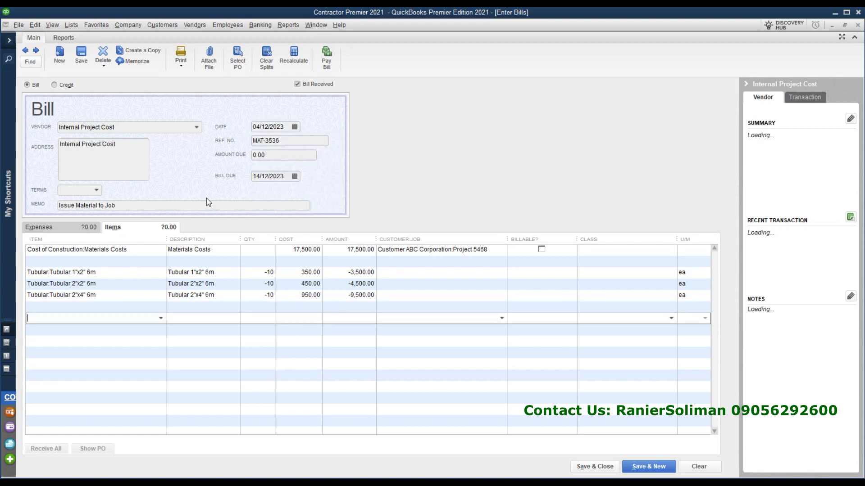
click(291, 141)
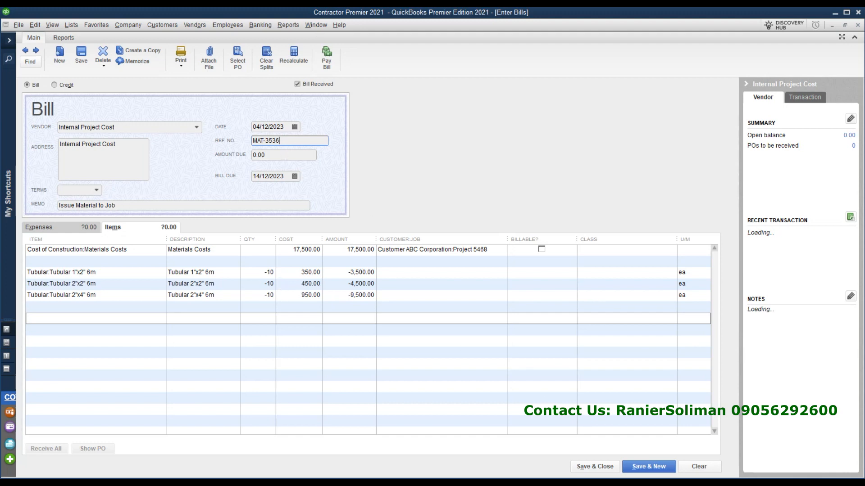
Append "2nd batch delivery" to the bill's memo and save the bill.
click(146, 205)
text(2nd batch deluivery)
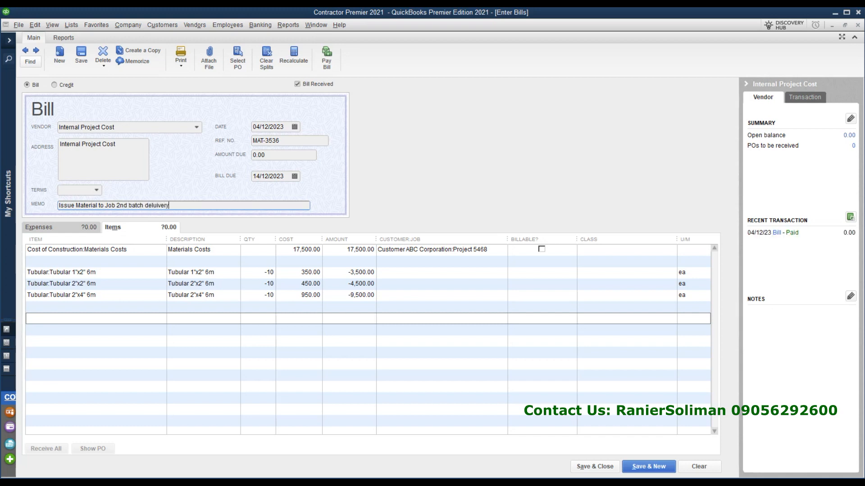
key(BackSpace)
key(BackSpace)
key(BackSpace)
key(BackSpace)
text(rt)
click(81, 56)
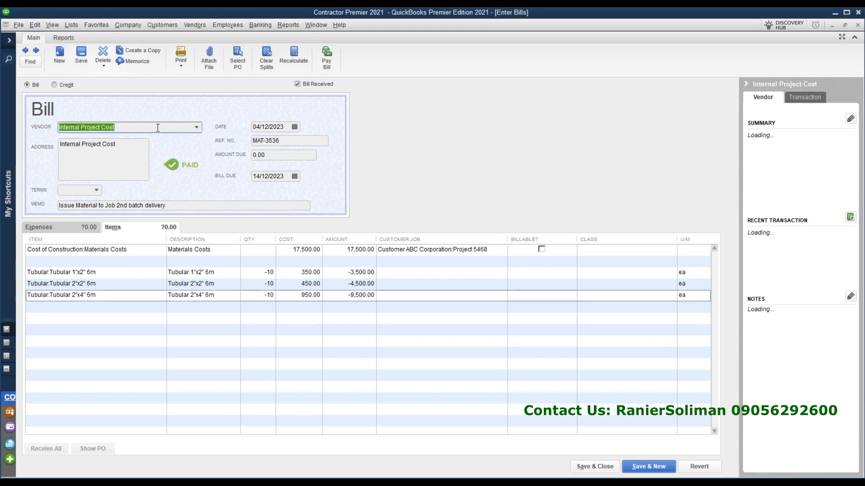
Return to the open Job Estimates vs. Actuals Detail report for Project 5468 and check the actual materials cost.
click(288, 25)
mouse_move(333, 112)
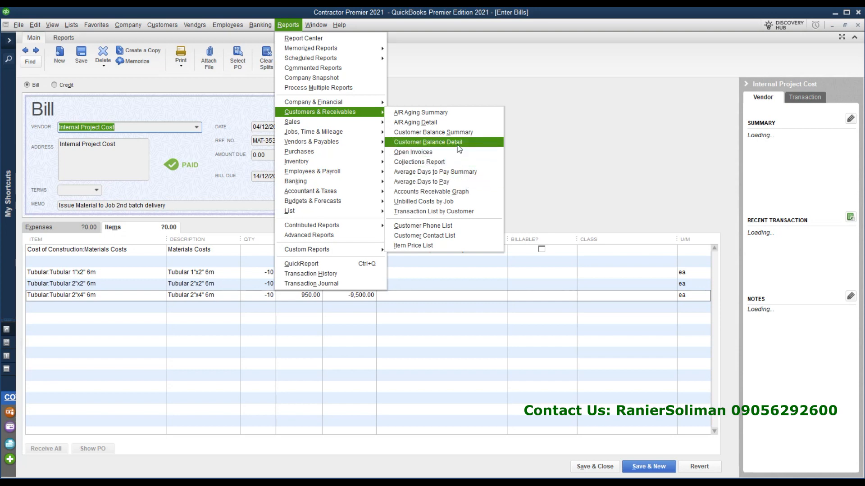
mouse_move(316, 25)
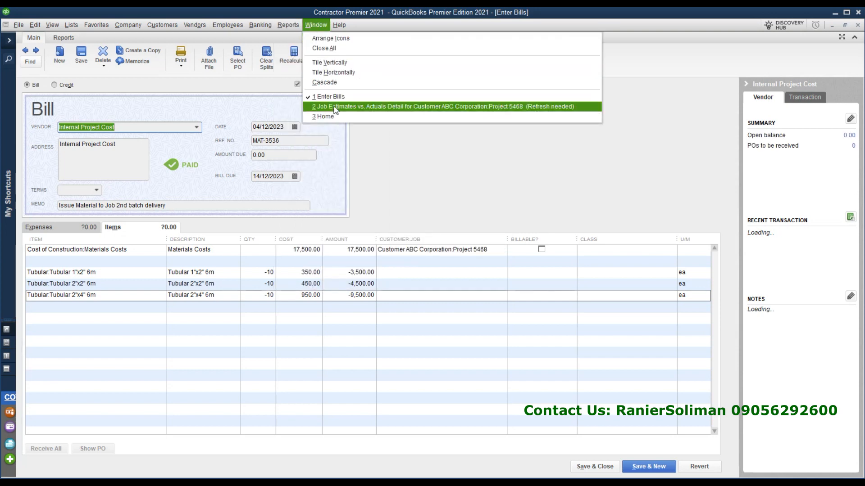
click(392, 106)
click(142, 186)
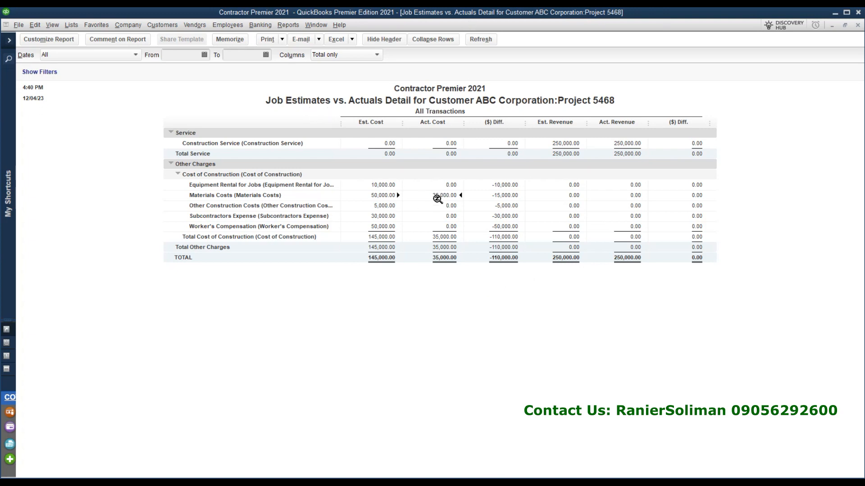
Go back to the MAT-3536 bill, look over its tubular lines and create a duplicate of the bill.
click(316, 25)
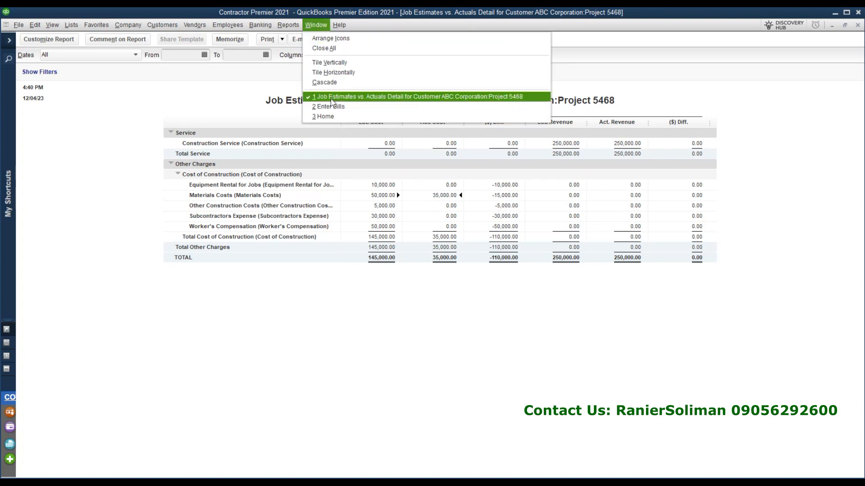
click(331, 108)
click(369, 306)
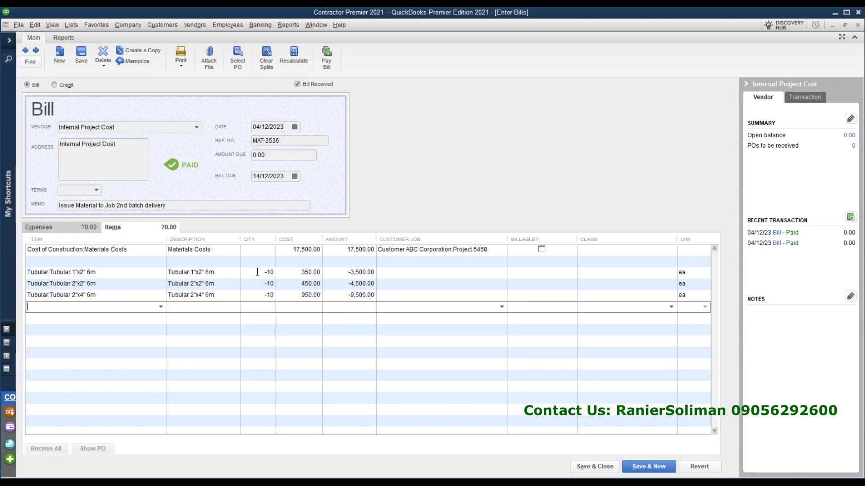
click(223, 272)
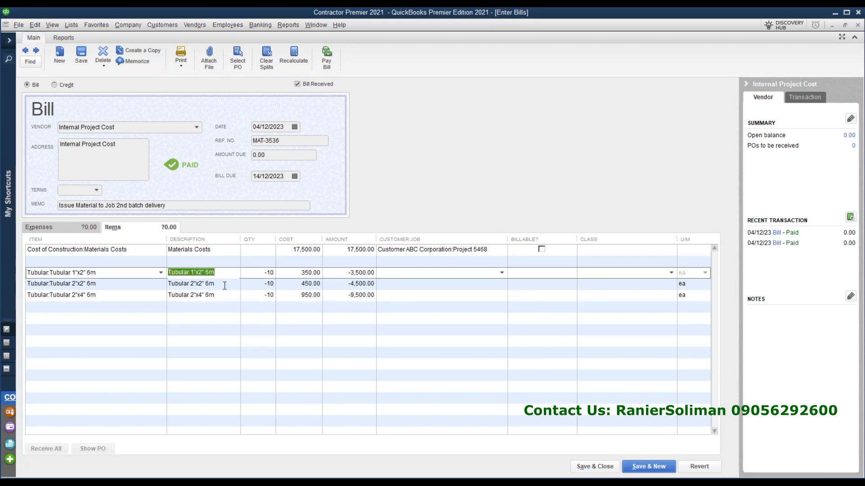
click(224, 284)
click(224, 299)
click(220, 318)
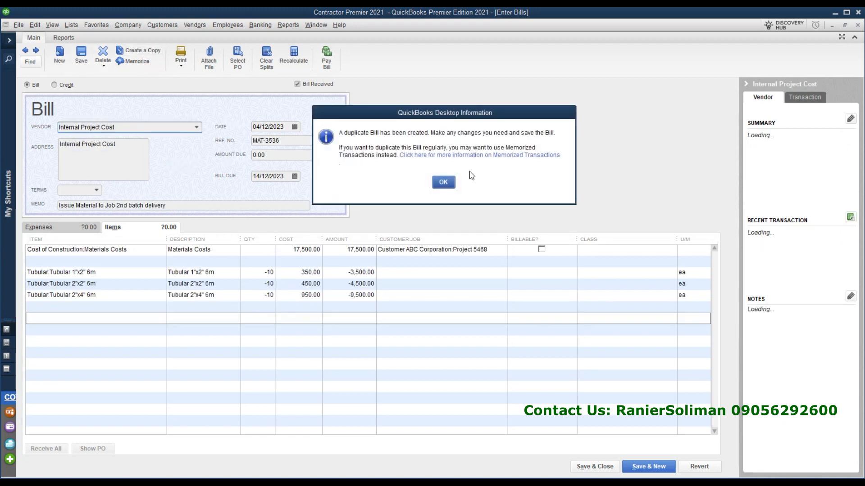
click(442, 181)
Set the quantity to 2 on the Tubular 1"x2", 2"x2" and 2"x4" 6m lines.
click(259, 273)
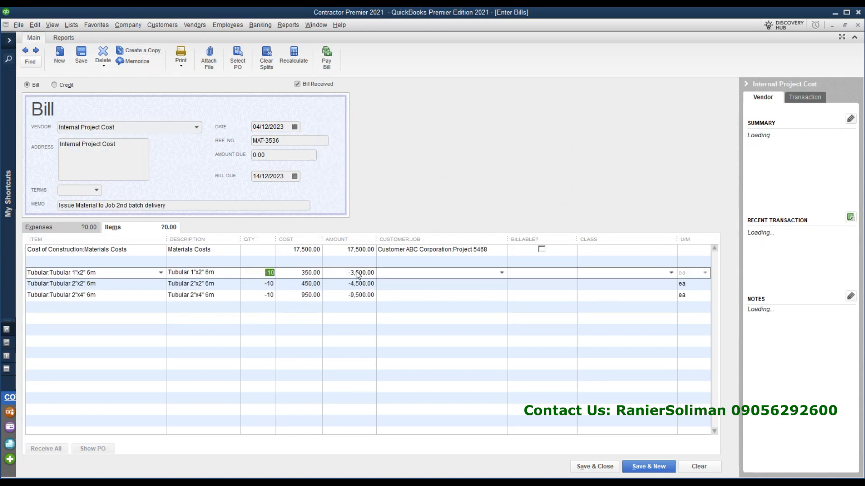
text(2)
click(270, 284)
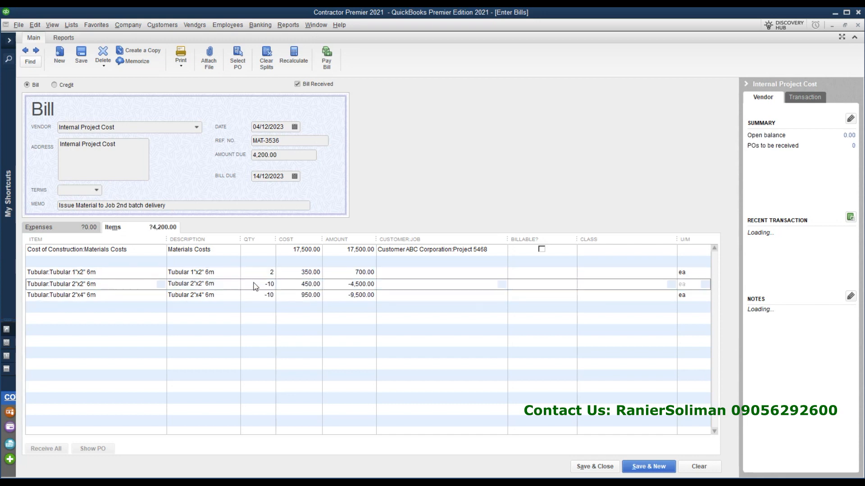
text(2)
click(266, 295)
text(2)
click(355, 331)
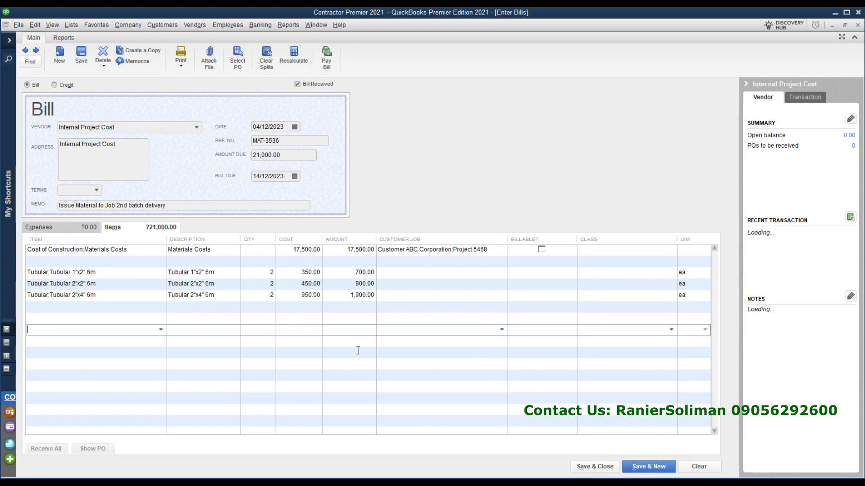
Replace the Materials Costs line amount with 3,500.00, accepting the item cost updates.
click(356, 251)
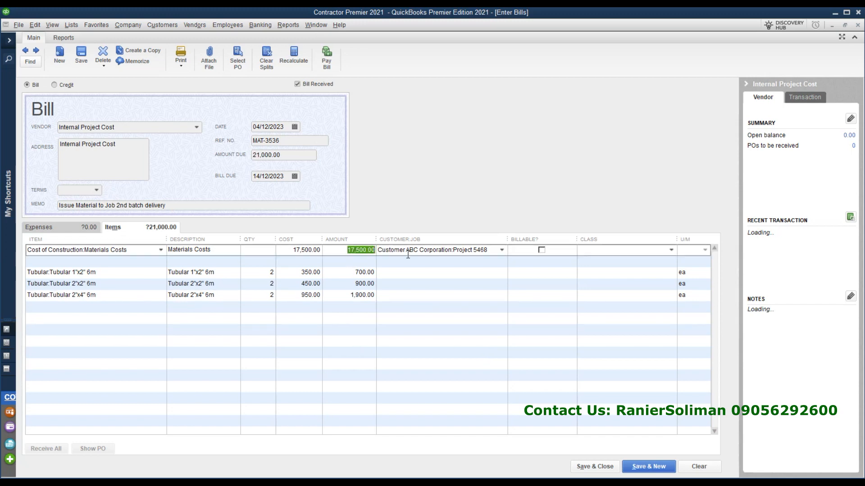
key(Delete)
click(379, 332)
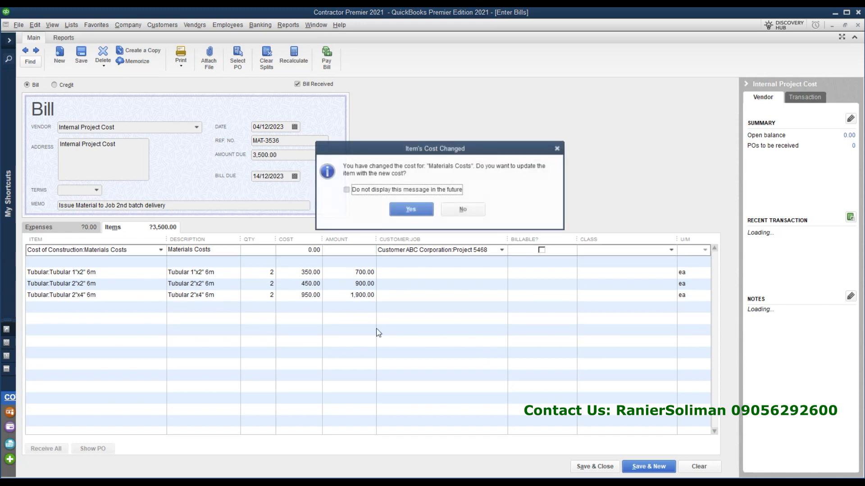
click(411, 210)
click(361, 296)
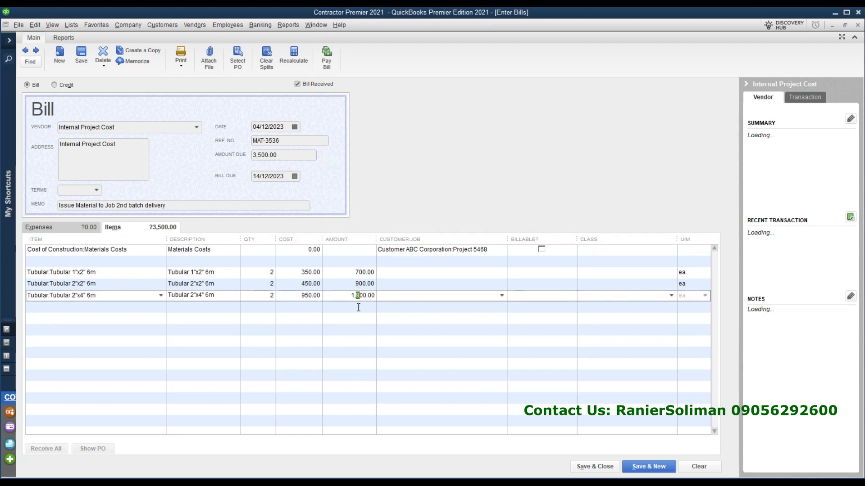
key(Down)
click(362, 253)
text(3500)
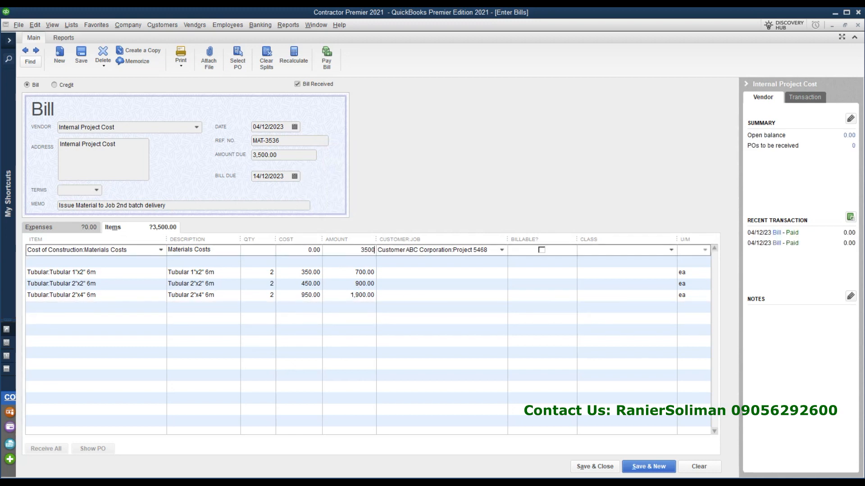
click(385, 319)
click(408, 215)
Make the Materials Costs line amount negative, -3,500.00, and accept the item cost update.
click(351, 249)
text(-3,)
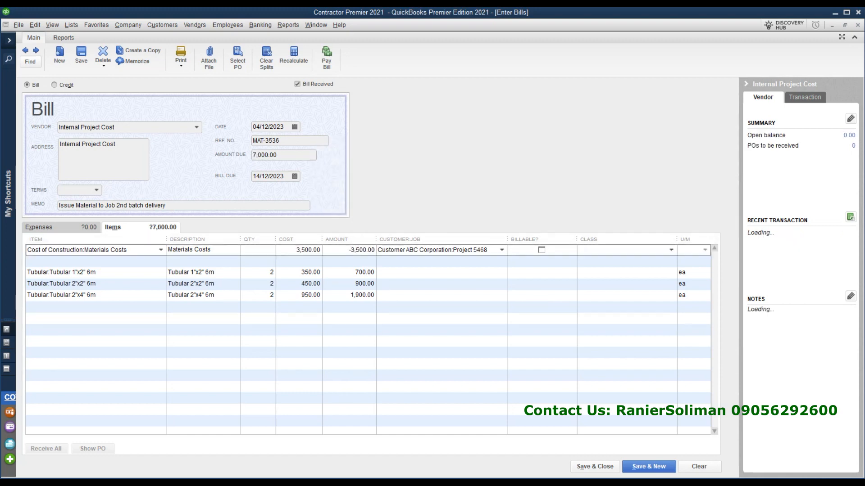
click(175, 203)
key(Return)
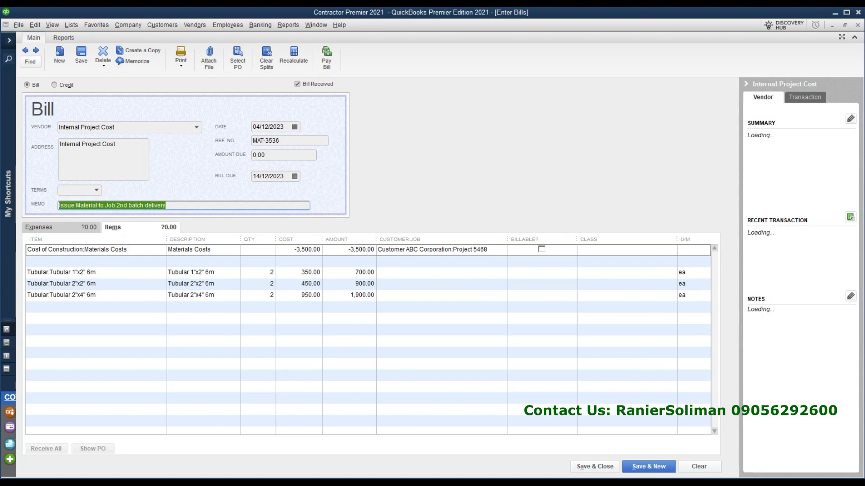
Replace the duplicated bill's memo with "Returned Material from Job or Project".
text(Re)
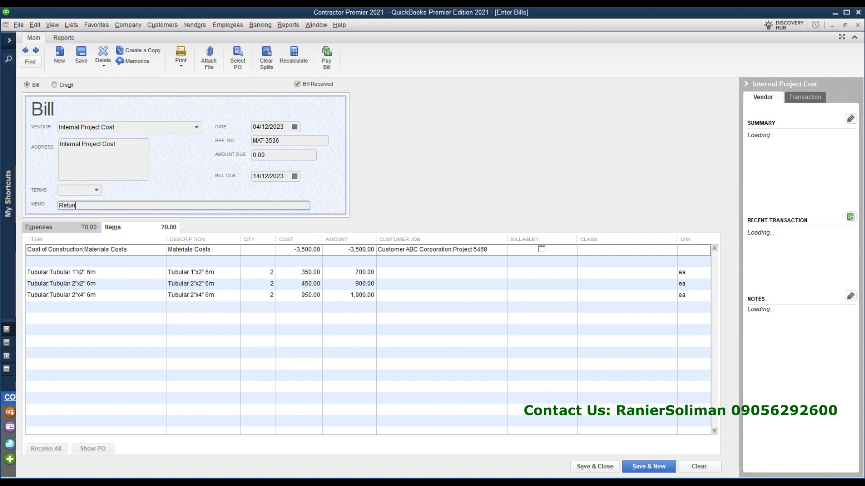
text(tun)
key(BackSpace)
text(r)
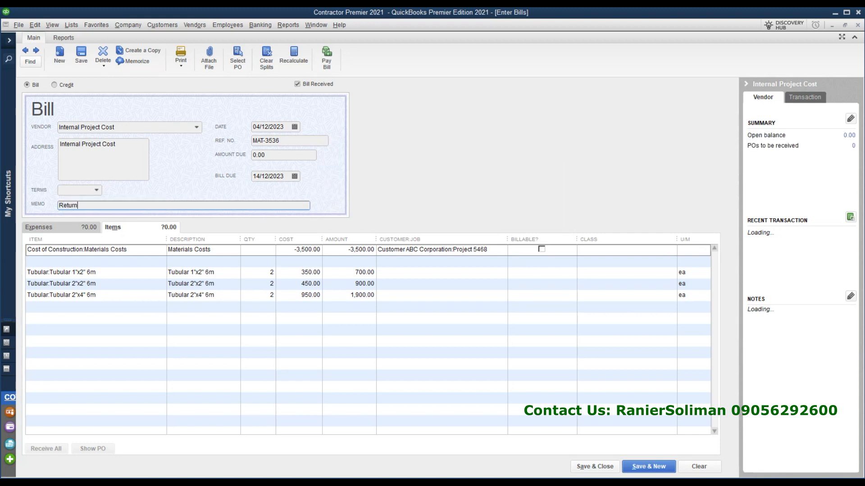
text(ned Material from Job or B)
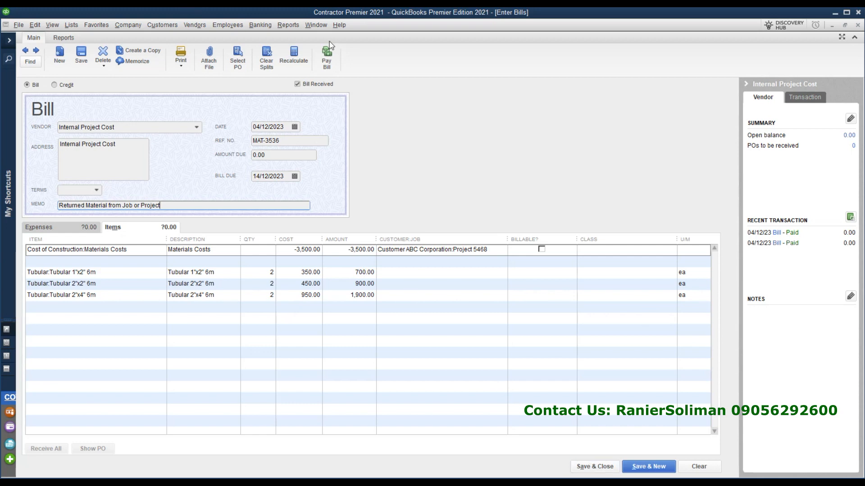
Try to save the return bill, change its reference number to MAT-3537 and save it.
click(81, 55)
click(475, 205)
click(276, 141)
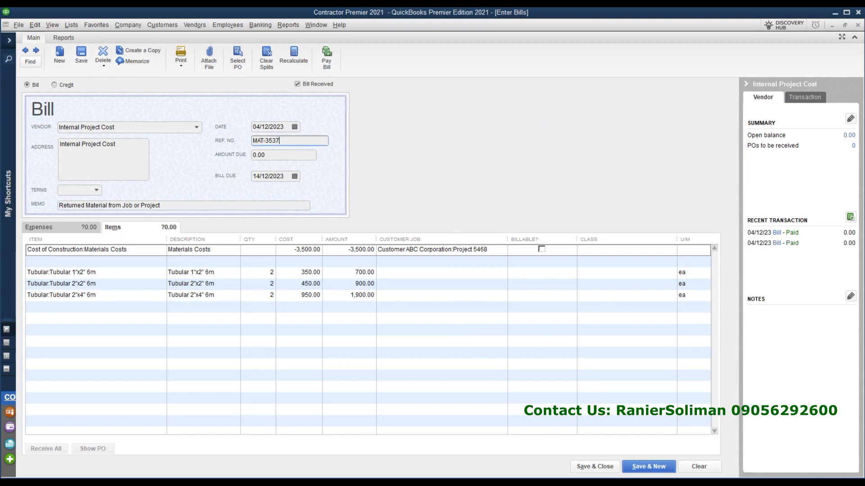
click(80, 56)
Return to the Job Estimates vs. Actuals Detail report for Project 5468 and refresh it to check the materials cost.
click(287, 25)
mouse_move(309, 27)
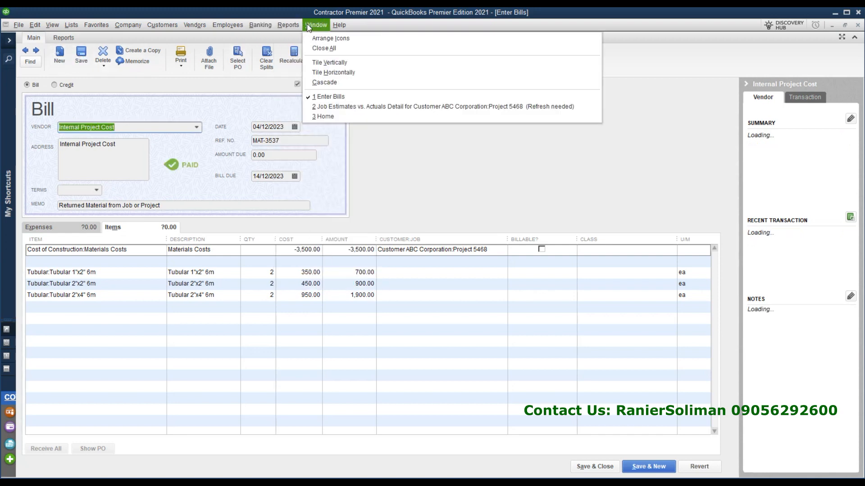
click(345, 107)
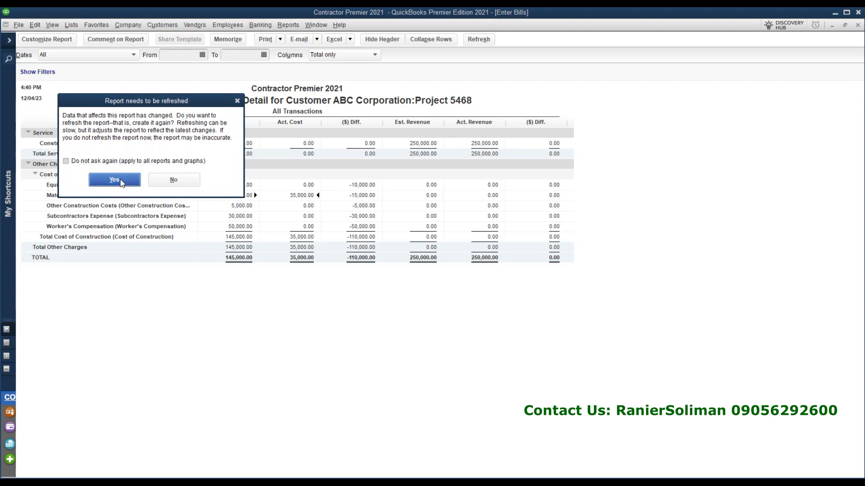
click(115, 180)
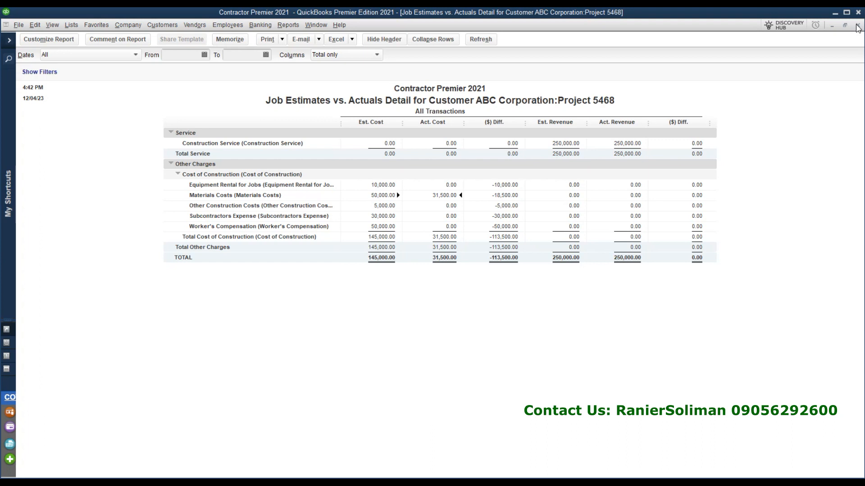
Open the Inventory Stock Status by Item report and widen the item name column to read the full names.
click(287, 25)
mouse_move(317, 164)
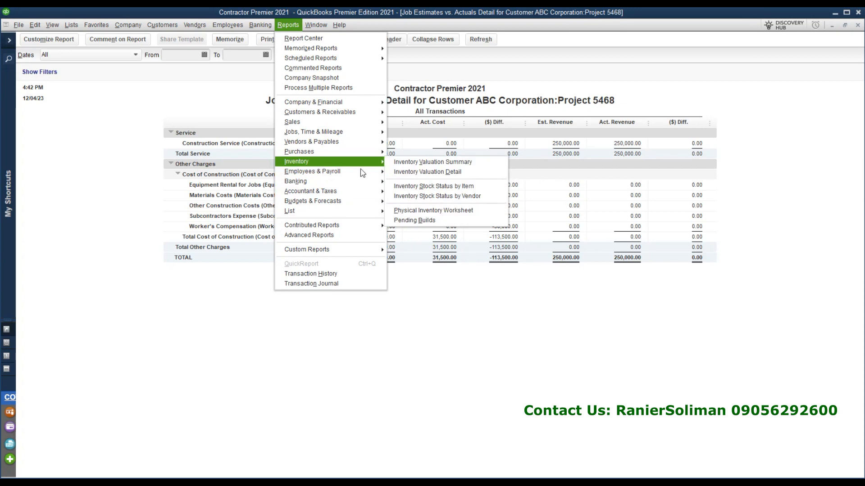
click(468, 189)
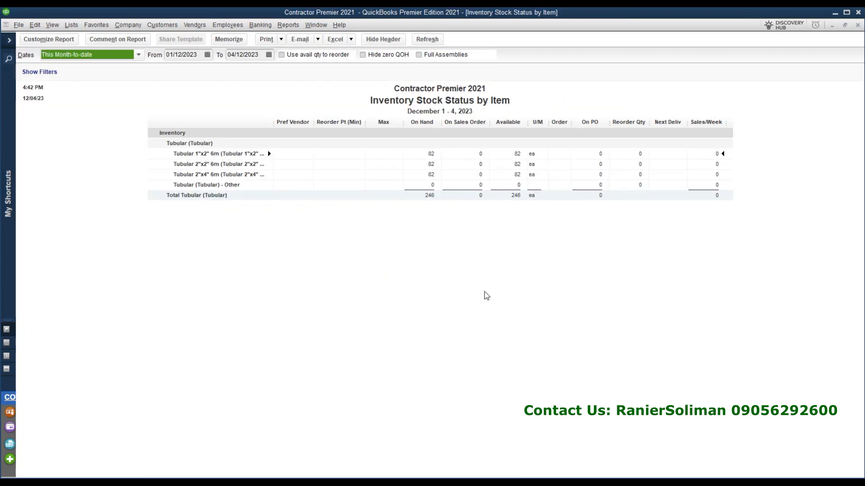
drag(274, 123, 312, 126)
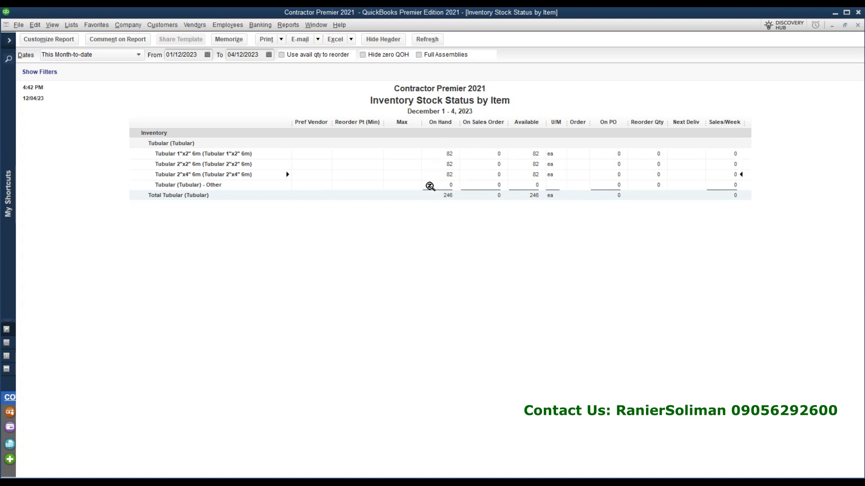
Drill into the on-hand quantity of Tubular 1"x2" 6m and examine each bill's quantity in its QuickReport.
double_click(444, 154)
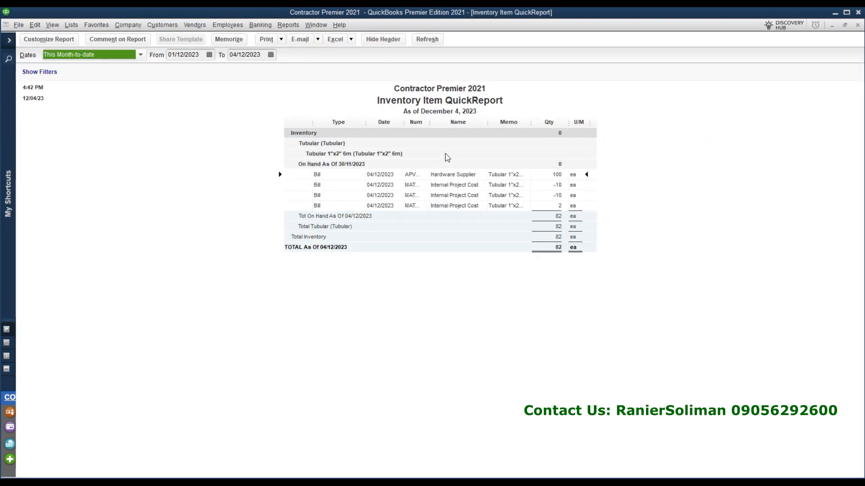
click(559, 185)
click(559, 174)
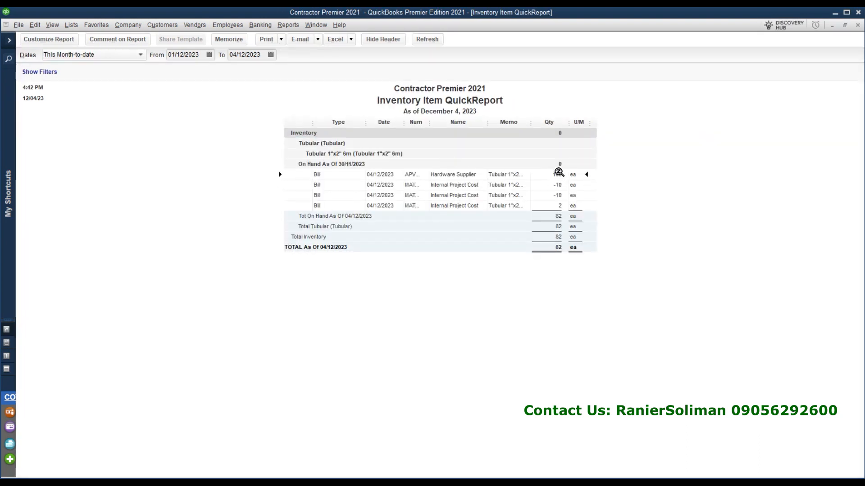
click(559, 185)
click(557, 196)
click(557, 206)
Open the Inventory Valuation Detail report, widen the Num column and check the bill numbers for Tubular 1"x2" 6m.
click(284, 27)
mouse_move(310, 161)
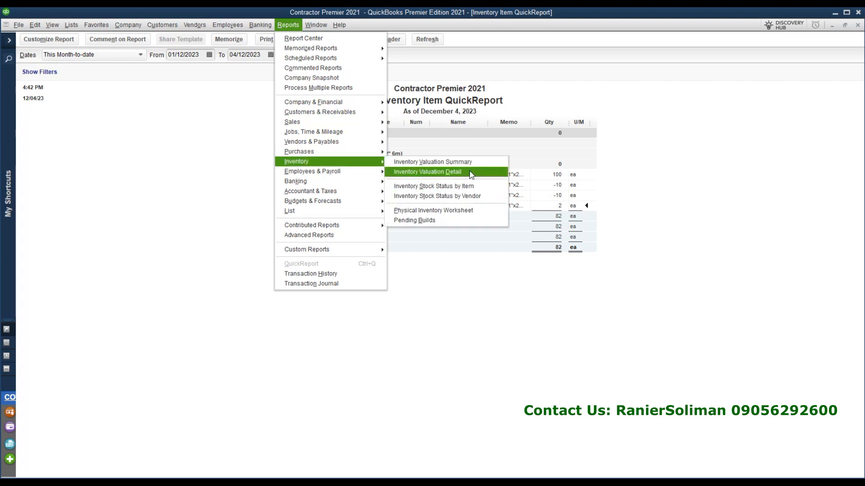
click(463, 176)
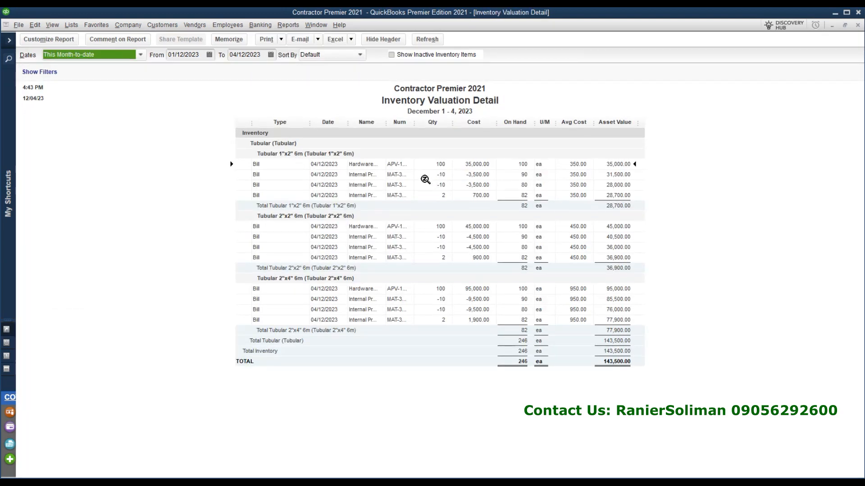
drag(417, 124, 475, 123)
click(387, 189)
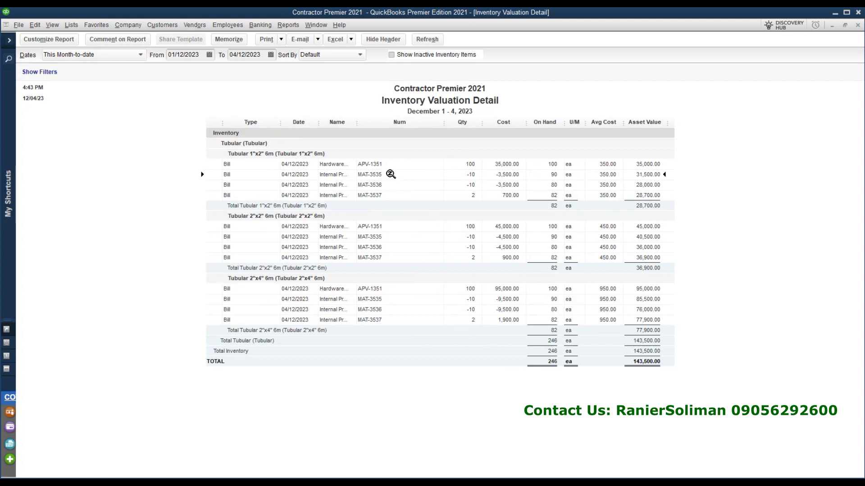
click(404, 185)
click(399, 196)
Revisit the Project 5468 estimates vs. actuals report, and open the standard Profit & Loss report to review construction materials costs.
click(316, 24)
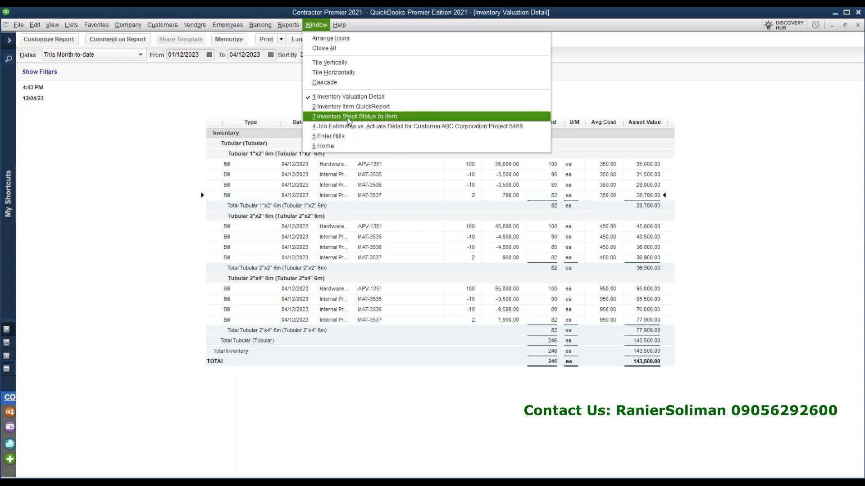
click(363, 128)
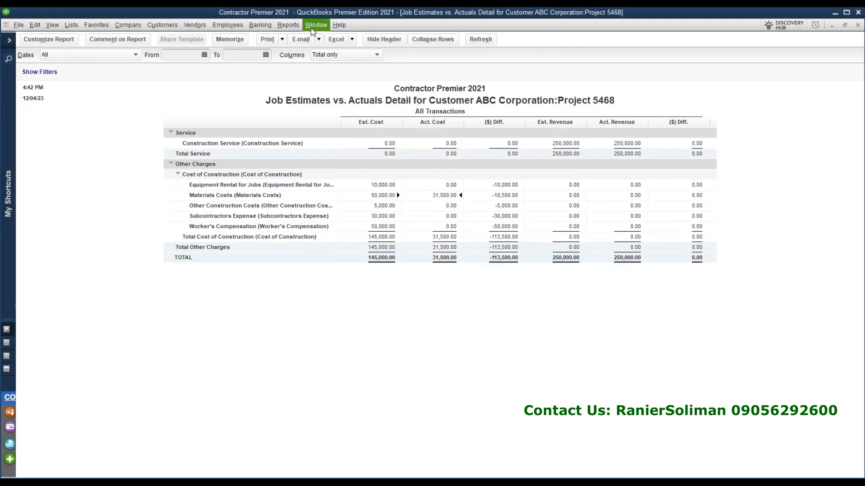
click(288, 25)
mouse_move(324, 104)
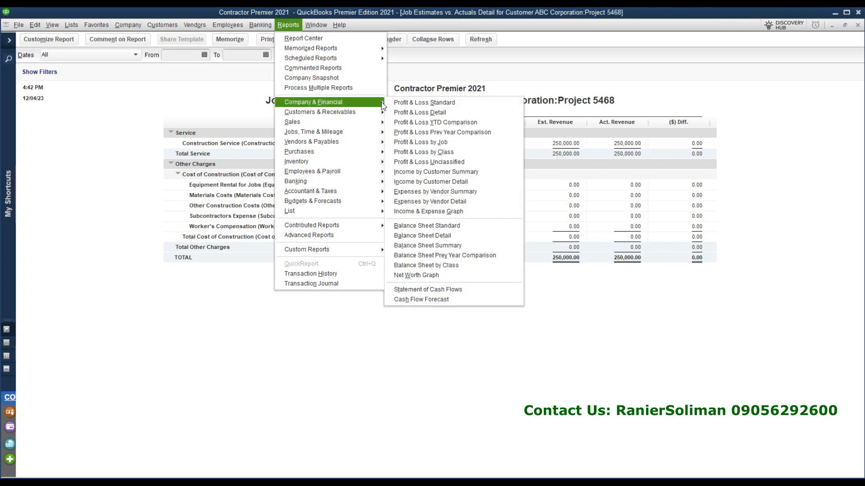
click(445, 104)
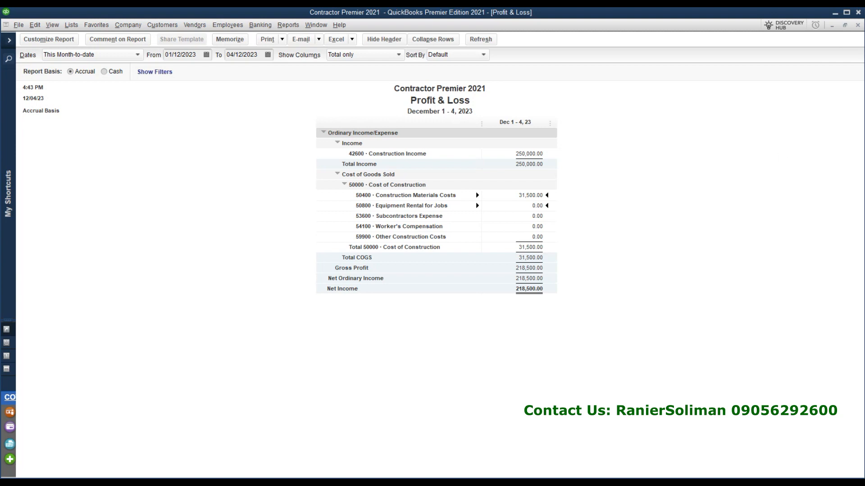
Close all the open reports without memorizing the changed settings and return to the MAT-3537 bill.
click(857, 26)
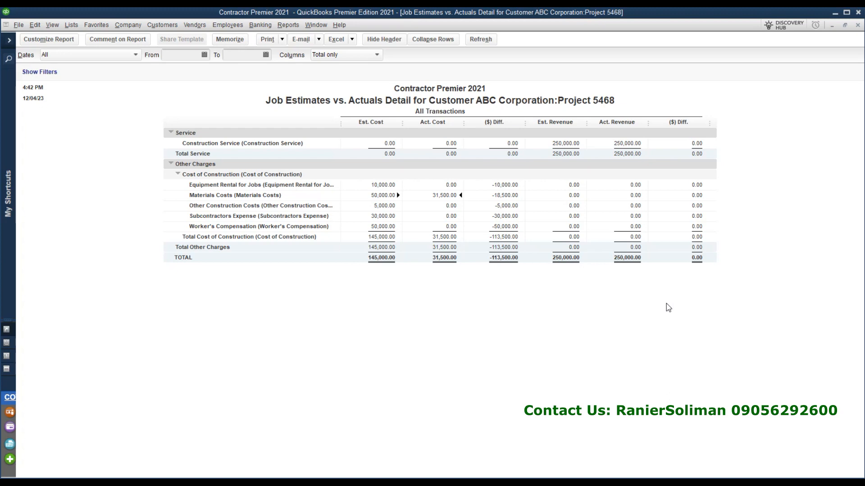
click(858, 26)
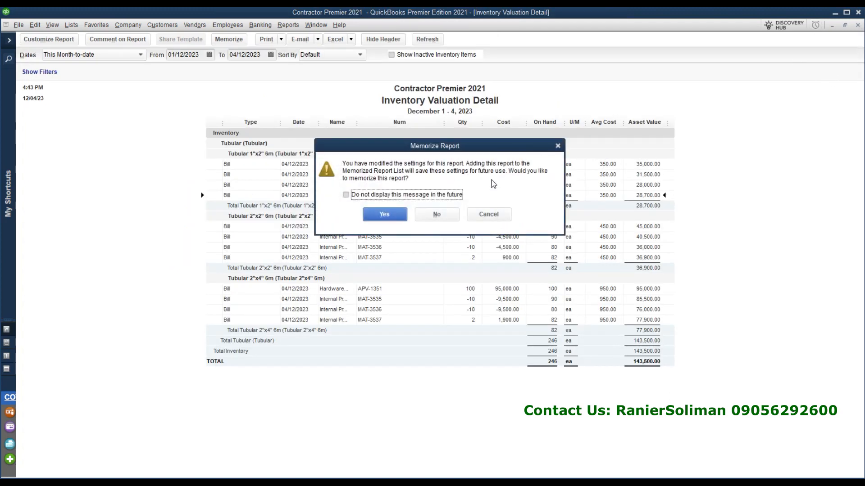
click(437, 214)
click(859, 26)
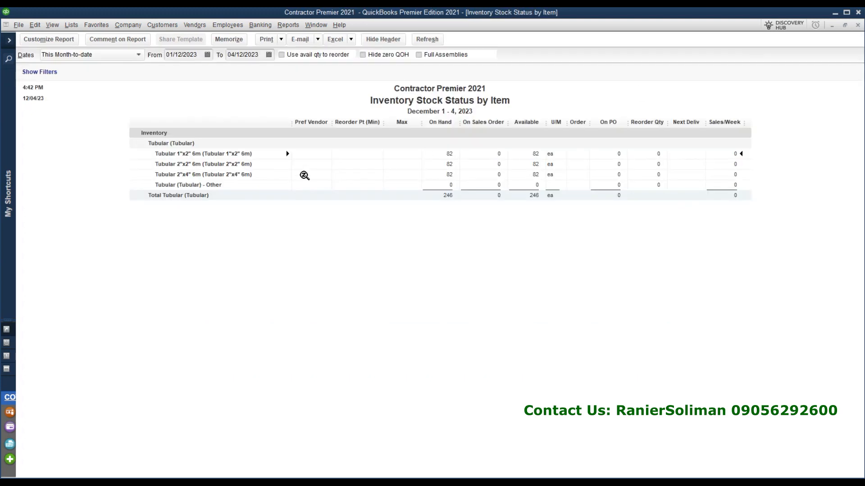
click(858, 26)
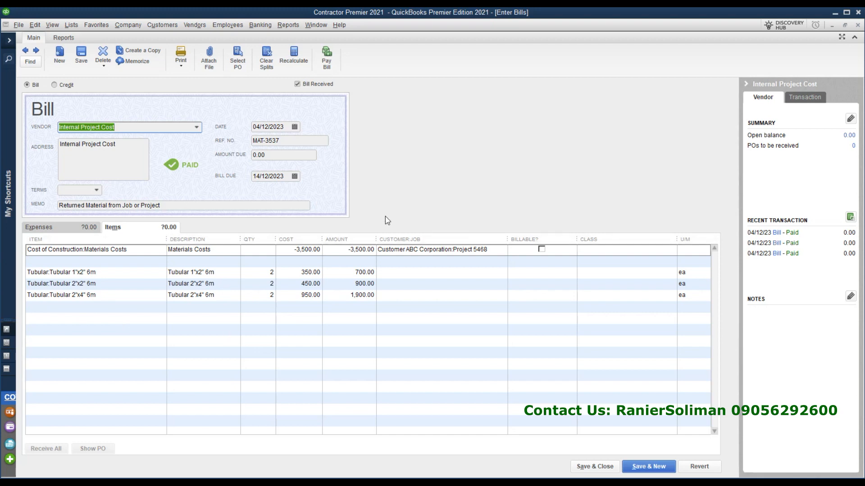
Review the return bill's memo and the Customer:Job choices on its Materials Costs line, leaving the project assignment as is.
click(174, 206)
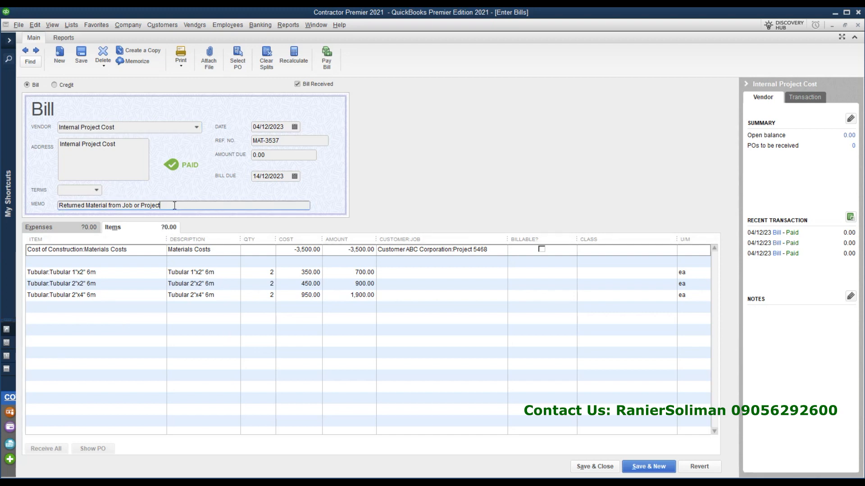
click(495, 253)
click(501, 250)
click(419, 301)
click(501, 251)
click(434, 297)
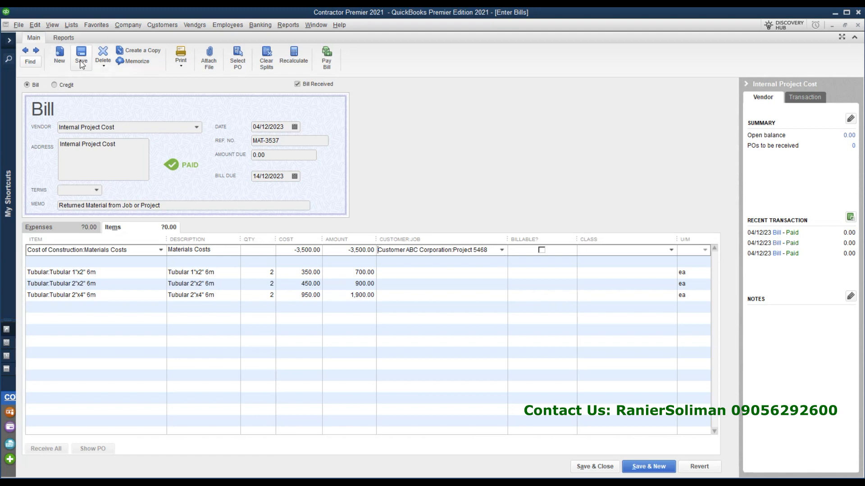
Go back through the MAT-3536 and MAT-3535 bills to check their memos, and return to MAT-3536.
click(26, 51)
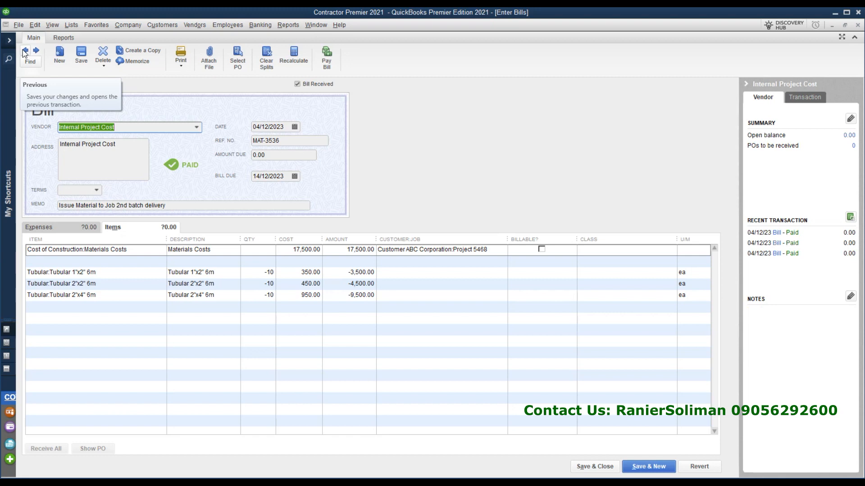
click(24, 54)
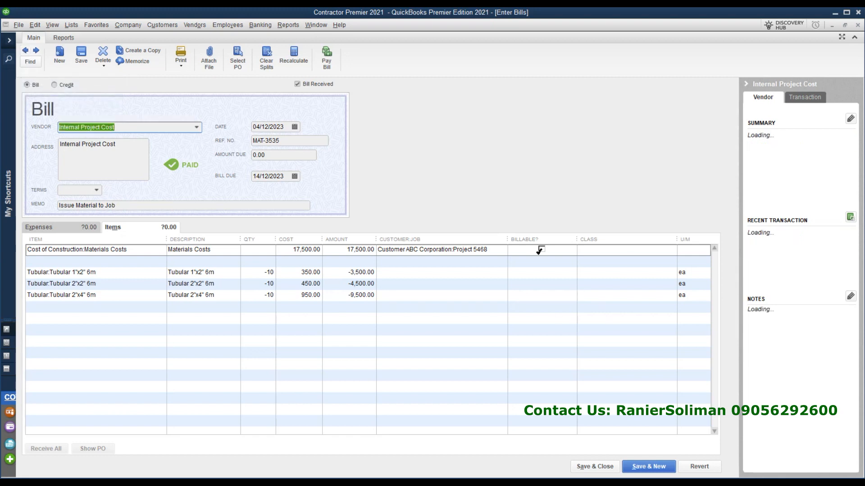
click(126, 205)
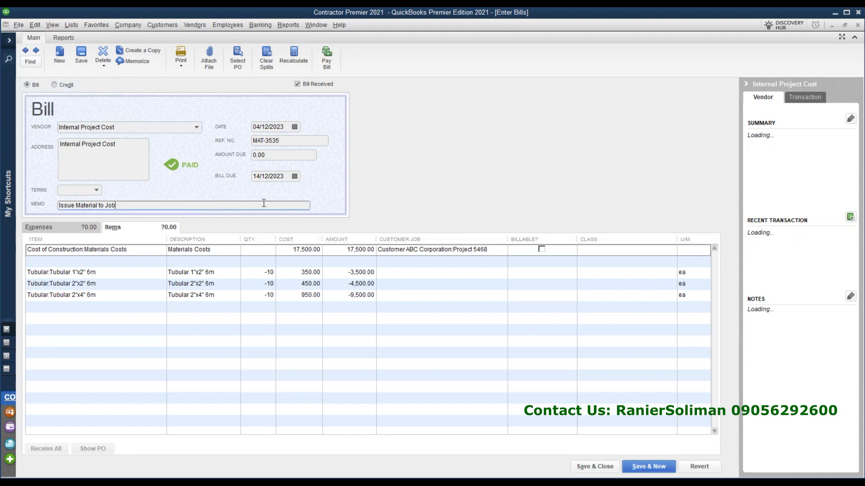
click(36, 51)
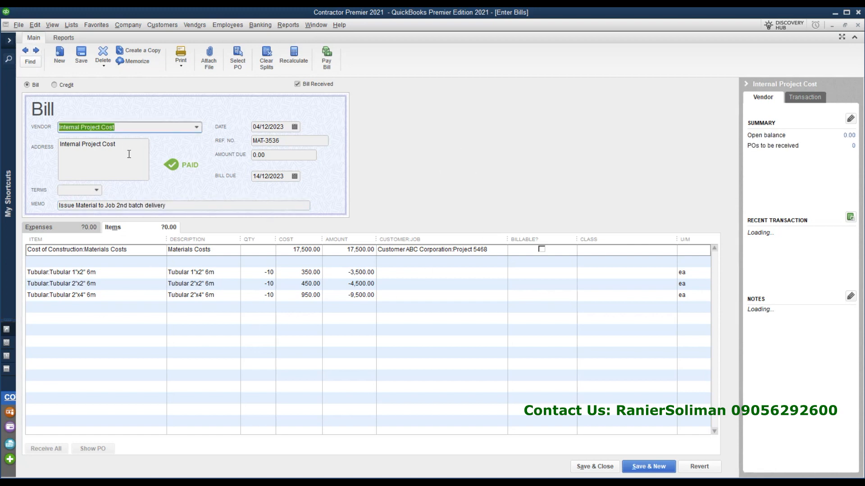
Duplicate the MAT-3536 bill and set the copy's reference number to MAT-3538.
click(142, 54)
click(445, 184)
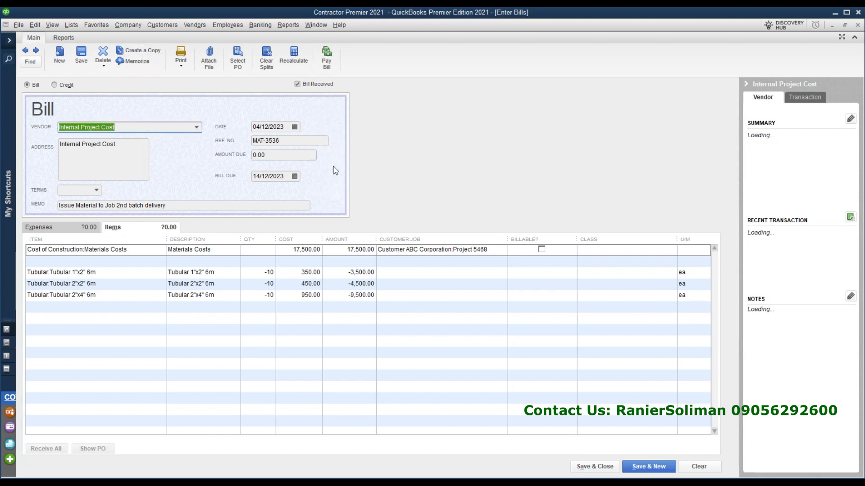
drag(271, 141, 296, 141)
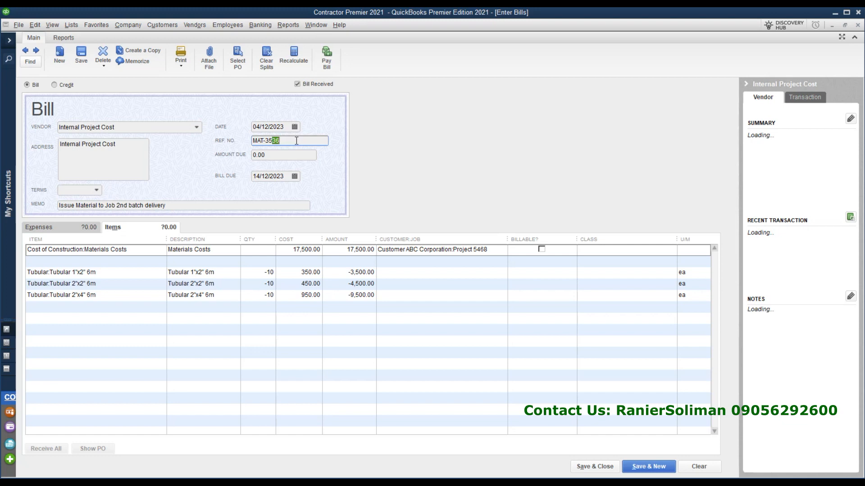
text(38)
Change the memo to "Issue Material to Job 3rd batch delivery" and save the MAT-3538 bill.
click(150, 205)
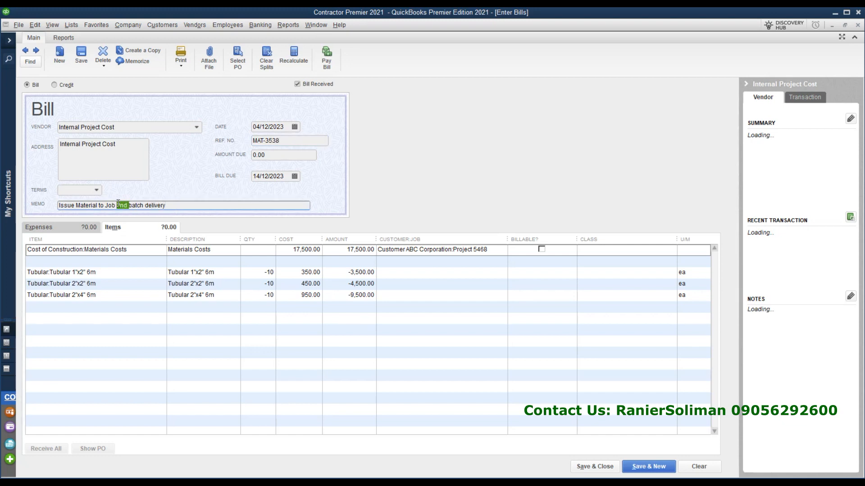
text(3rd)
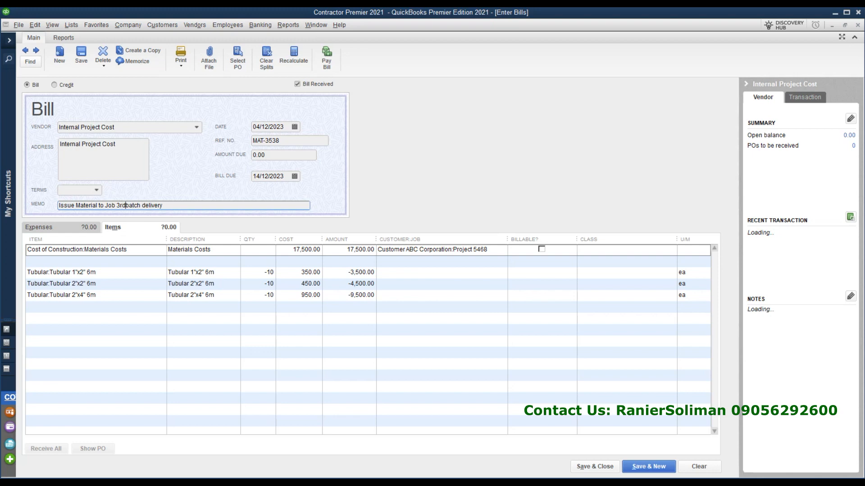
click(300, 346)
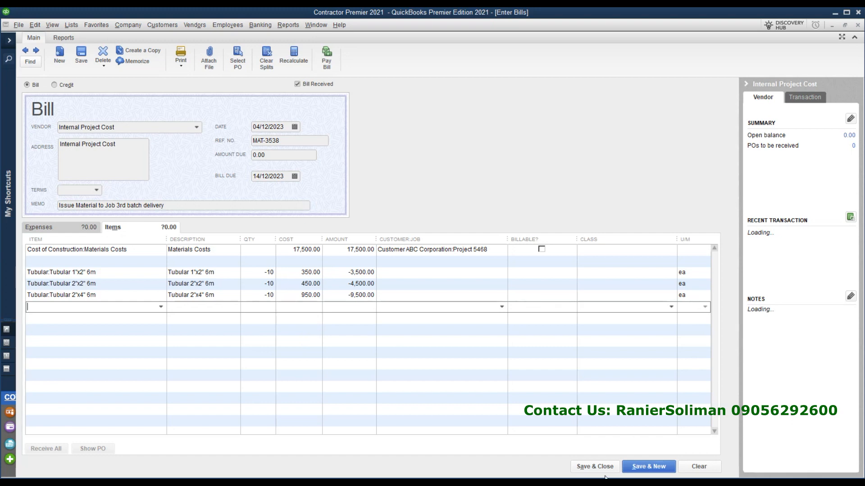
click(82, 55)
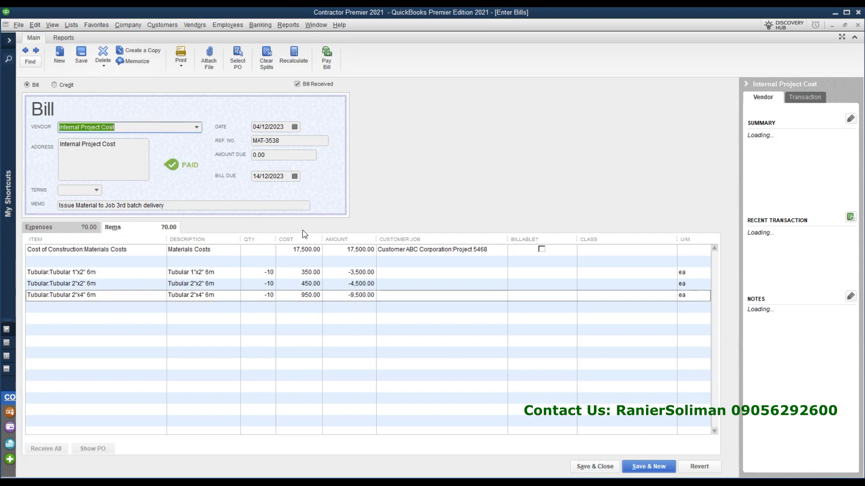
Check the construction costs in the company's standard Profit & Loss report, and close the report.
click(277, 26)
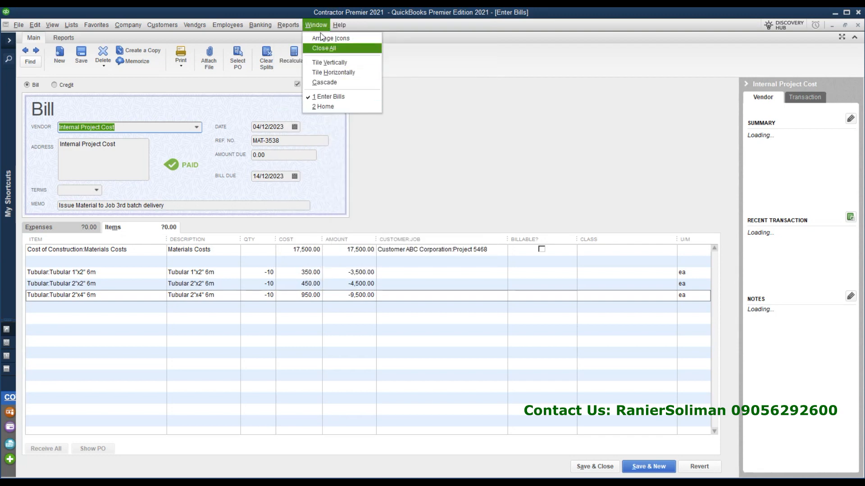
mouse_move(288, 26)
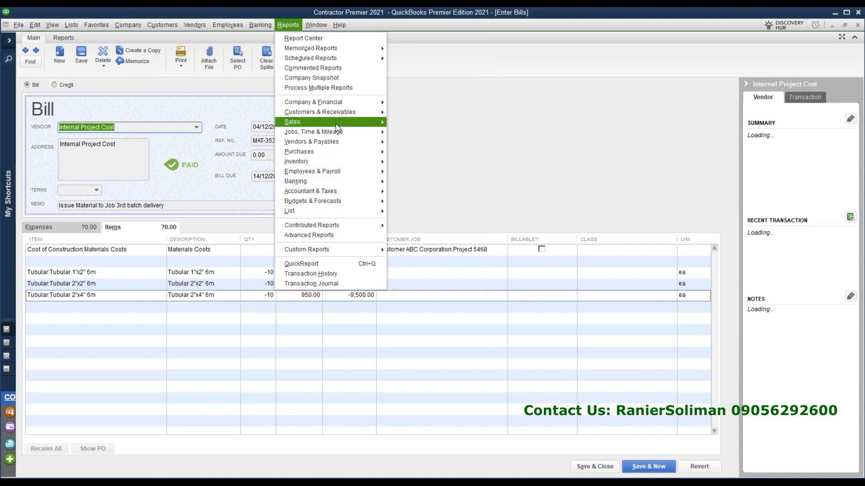
mouse_move(315, 101)
click(436, 101)
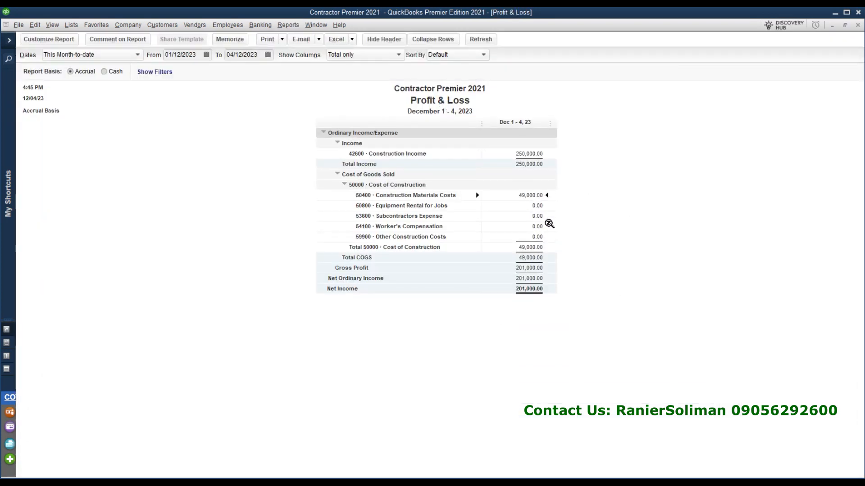
click(858, 26)
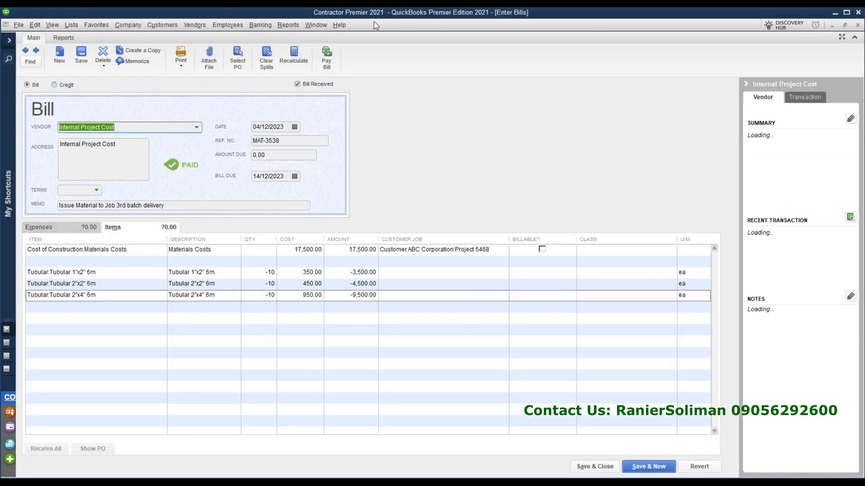
Check Project 5468's Construction Materials Costs in the Profit & Loss by Job report, and close the report.
click(288, 25)
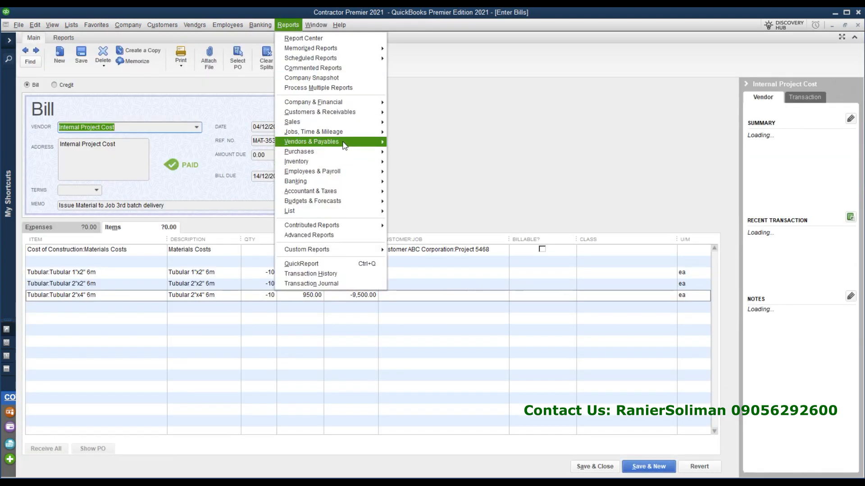
mouse_move(345, 131)
click(425, 202)
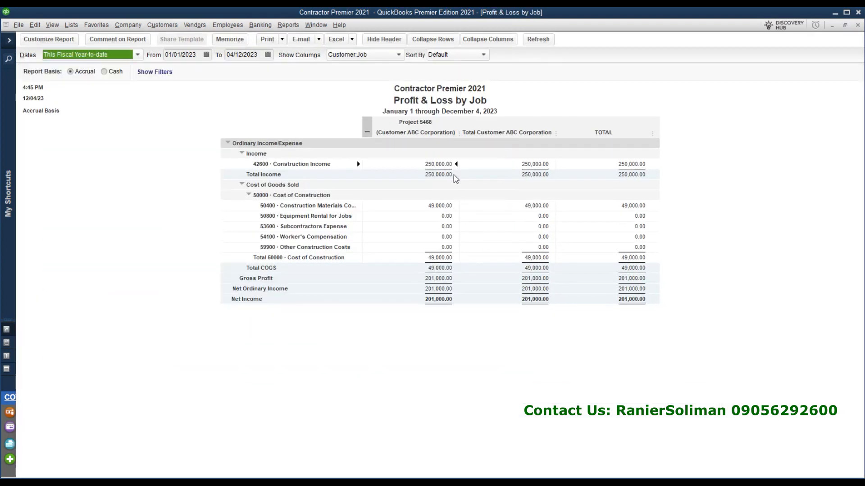
click(437, 206)
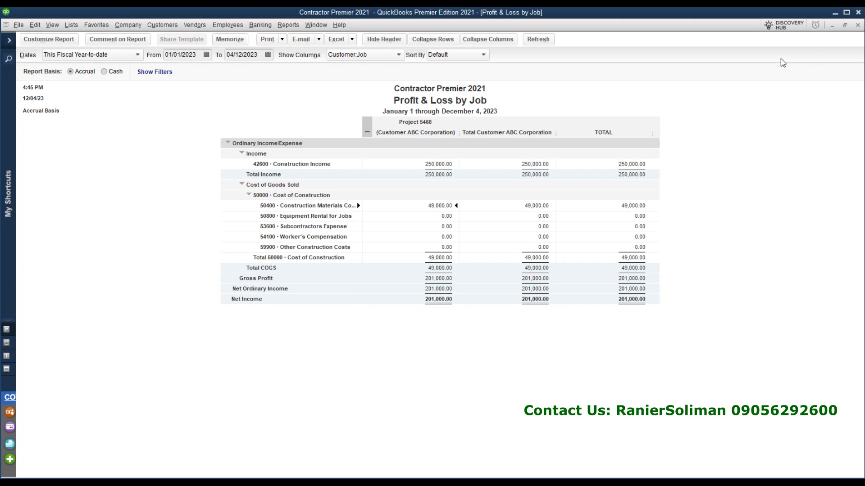
click(857, 25)
Run the Job Estimates vs. Actuals Detail report for Customer ABC Corporation's Project 5468.
click(290, 29)
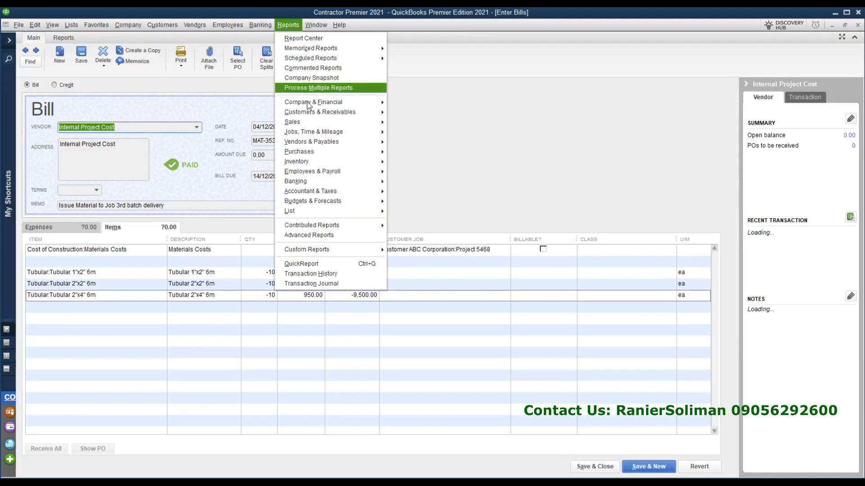
mouse_move(323, 132)
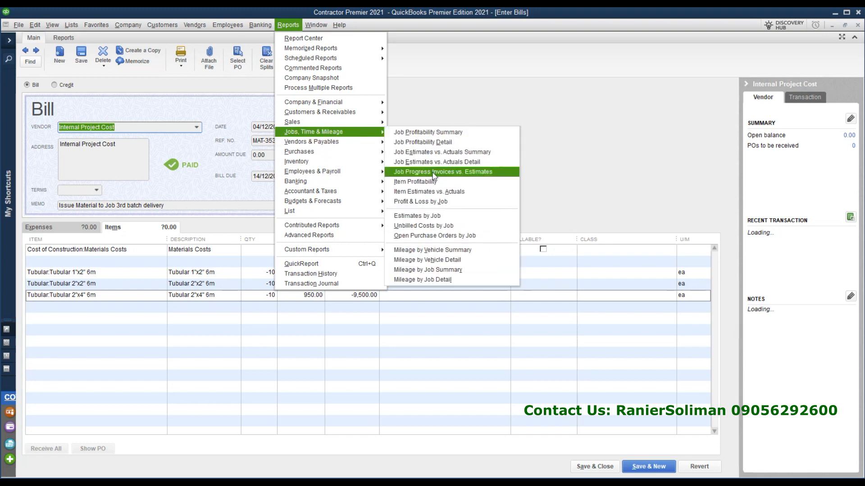
click(471, 163)
click(208, 115)
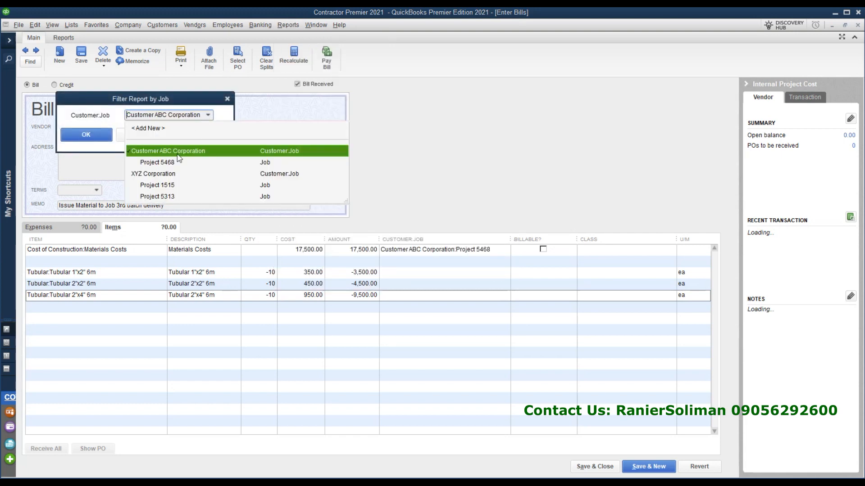
click(167, 163)
click(209, 116)
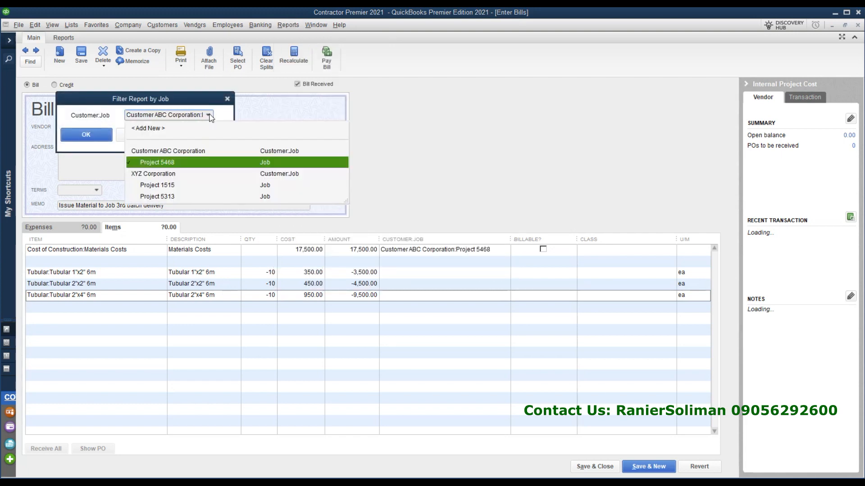
click(163, 164)
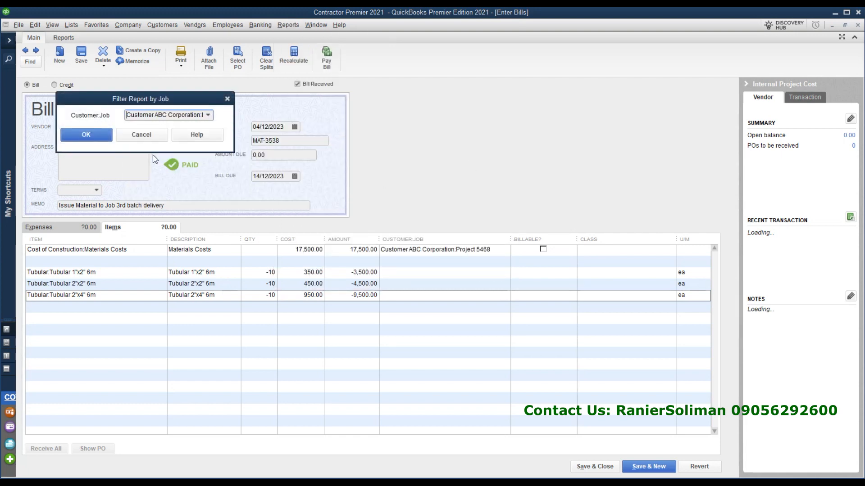
click(211, 116)
click(176, 163)
click(86, 134)
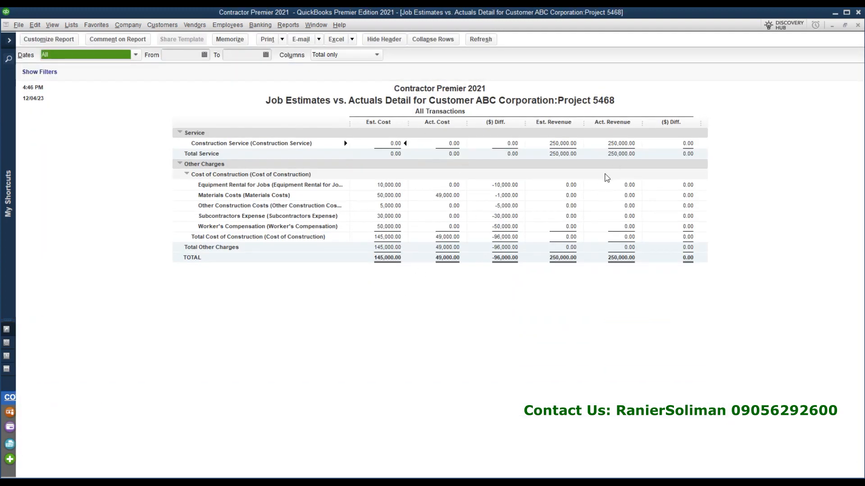
Compare the estimated and actual Materials Costs for Project 5468, and close the report.
click(446, 196)
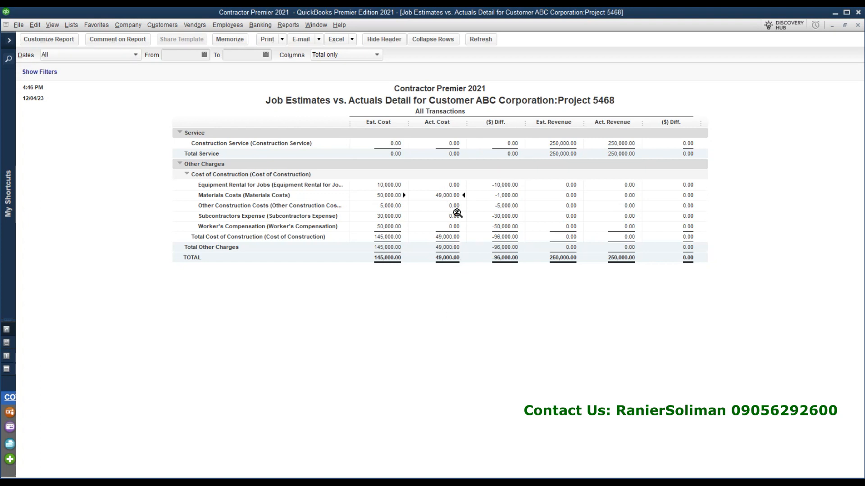
click(380, 196)
click(441, 196)
click(857, 27)
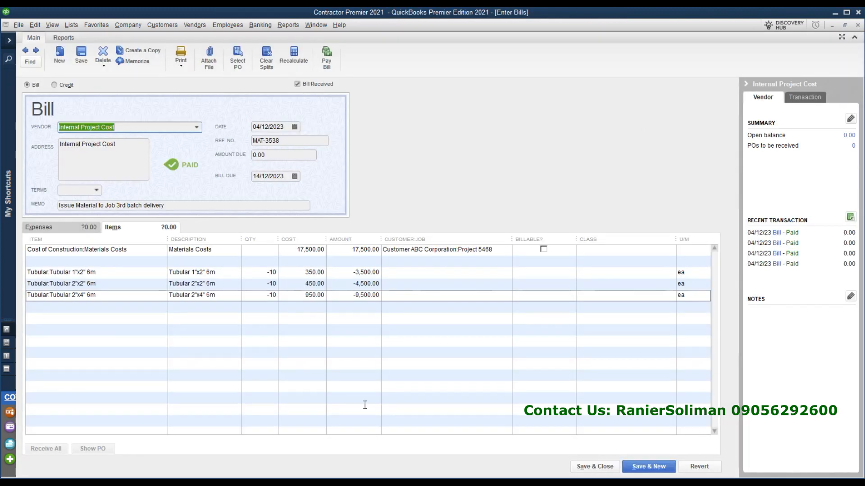